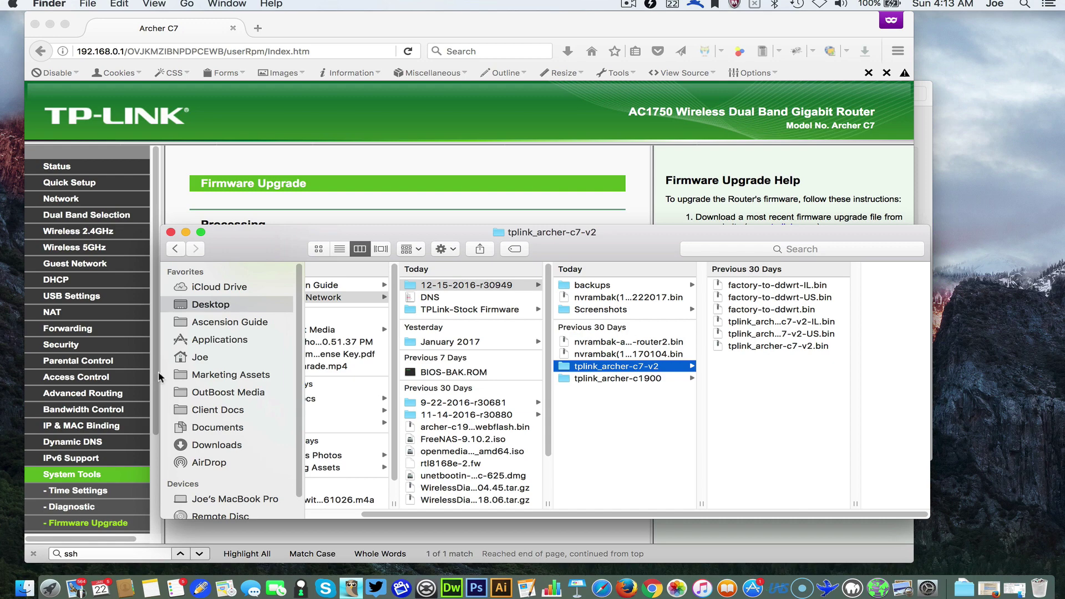
Examine the factory-to-ddwrt-US.bin and tplink_archer-c7-v2-US.bin firmware files in the tplink_archer-c7-v2 folder
{"action": "scroll", "coordinate": [482, 325], "scroll_direction": "right", "scroll_amount": 2}
{"action": "left_click_drag", "start_coordinate": [162, 329], "coordinate": [245, 332]}
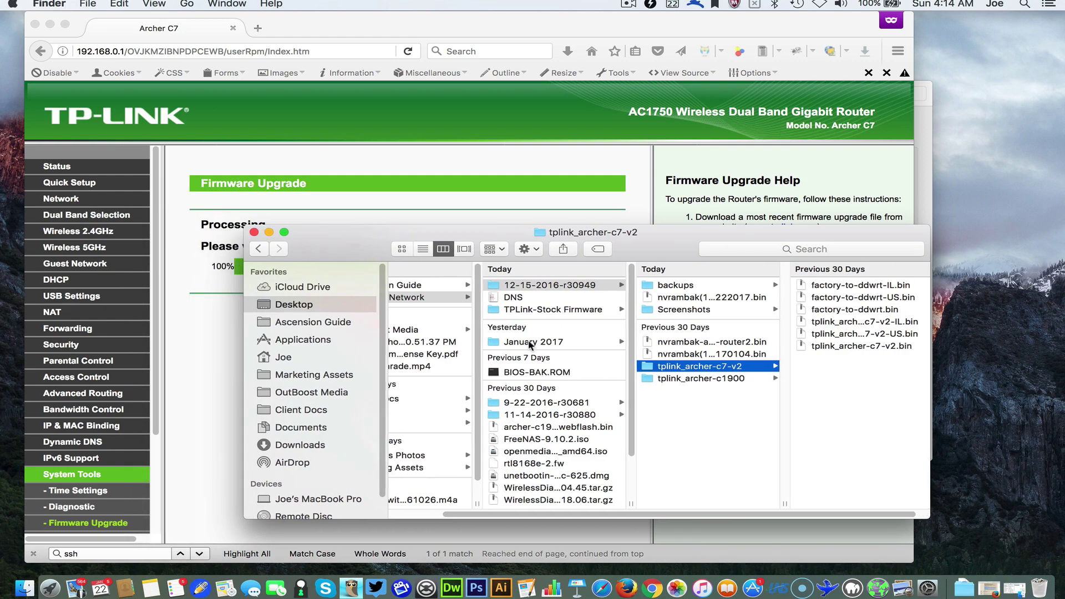
{"action": "scroll", "coordinate": [673, 373], "scroll_direction": "right", "scroll_amount": 2}
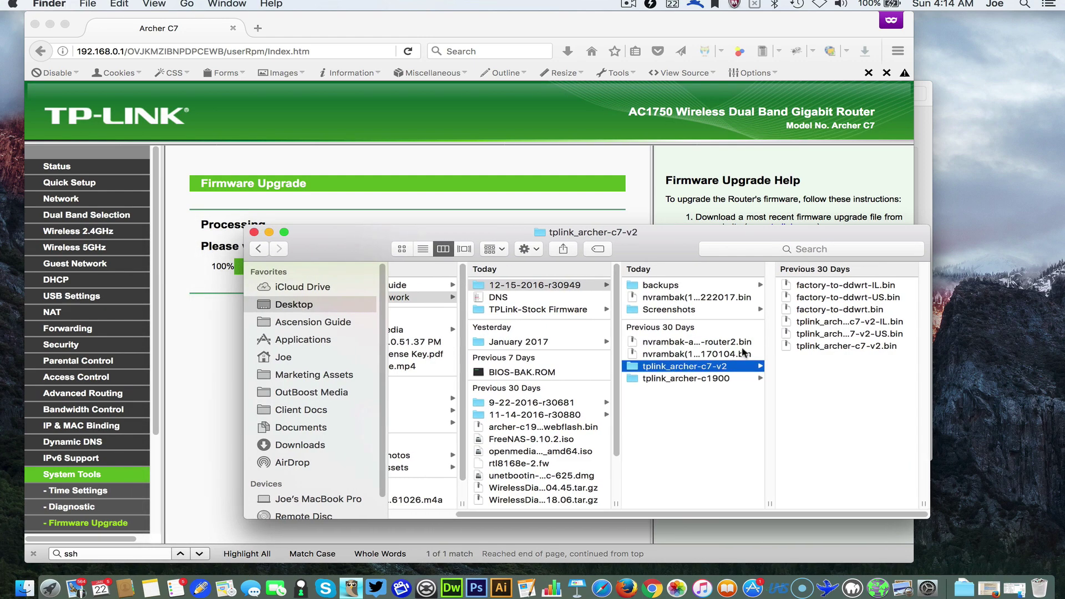
{"action": "left_click", "coordinate": [851, 300]}
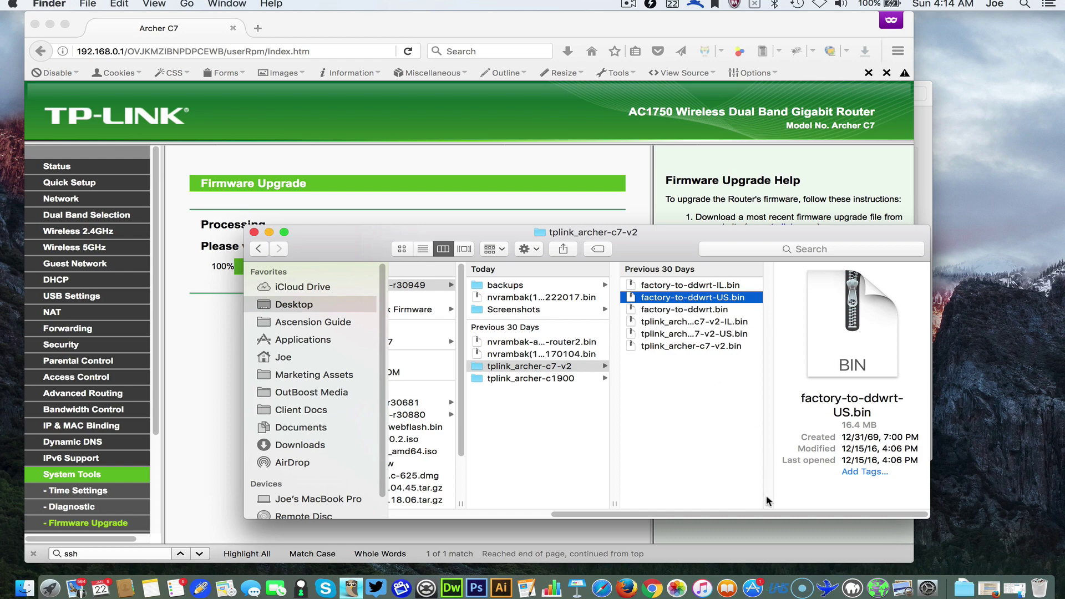
{"action": "left_click_drag", "start_coordinate": [769, 499], "coordinate": [837, 496]}
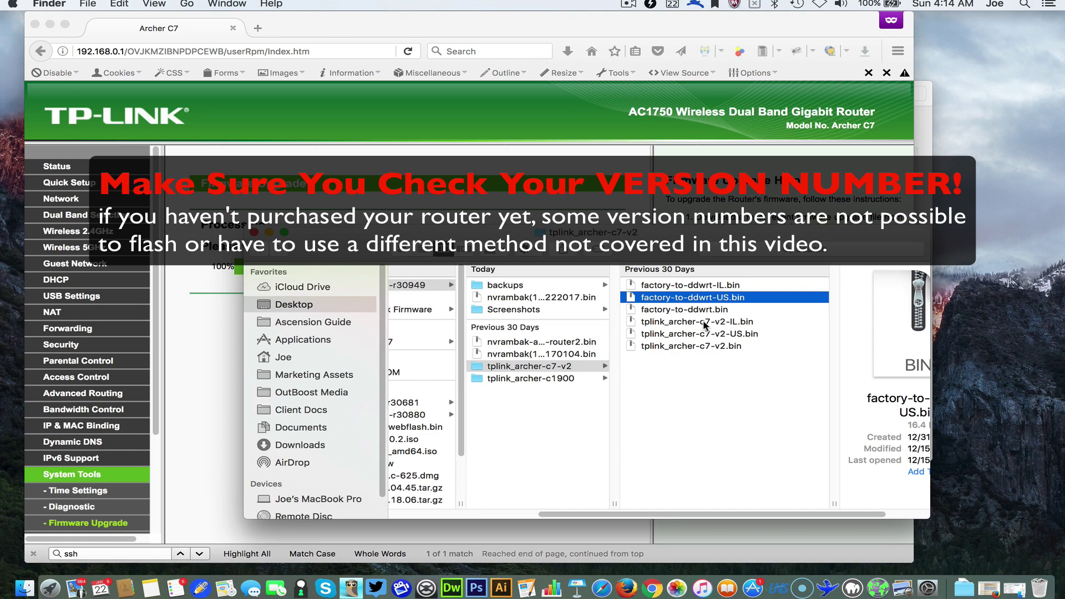
{"action": "scroll", "coordinate": [477, 338], "scroll_direction": "left", "scroll_amount": 3}
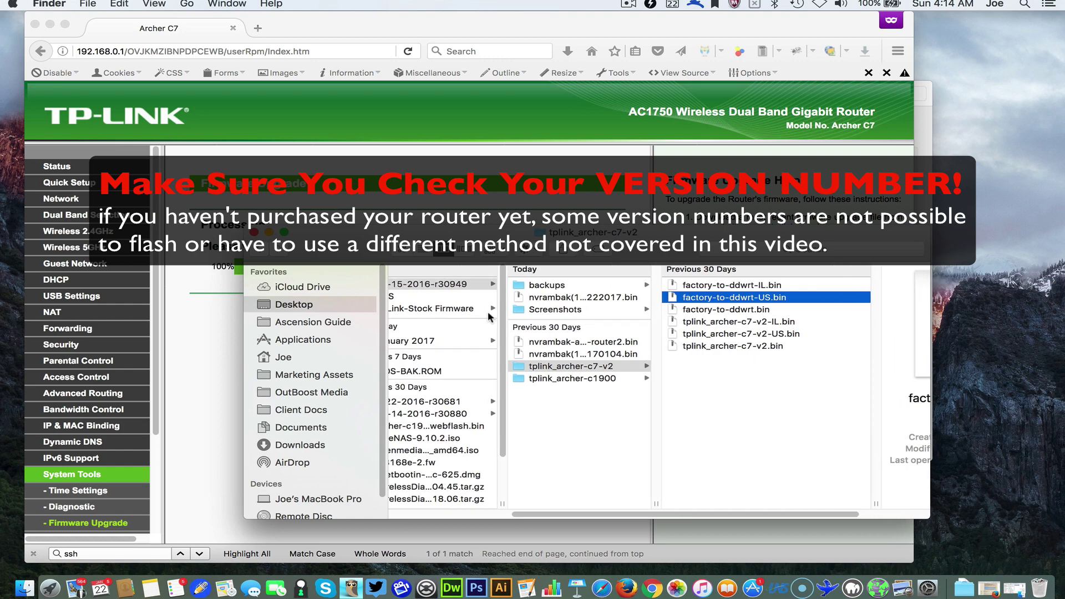
{"action": "scroll", "coordinate": [489, 317], "scroll_direction": "left", "scroll_amount": 2}
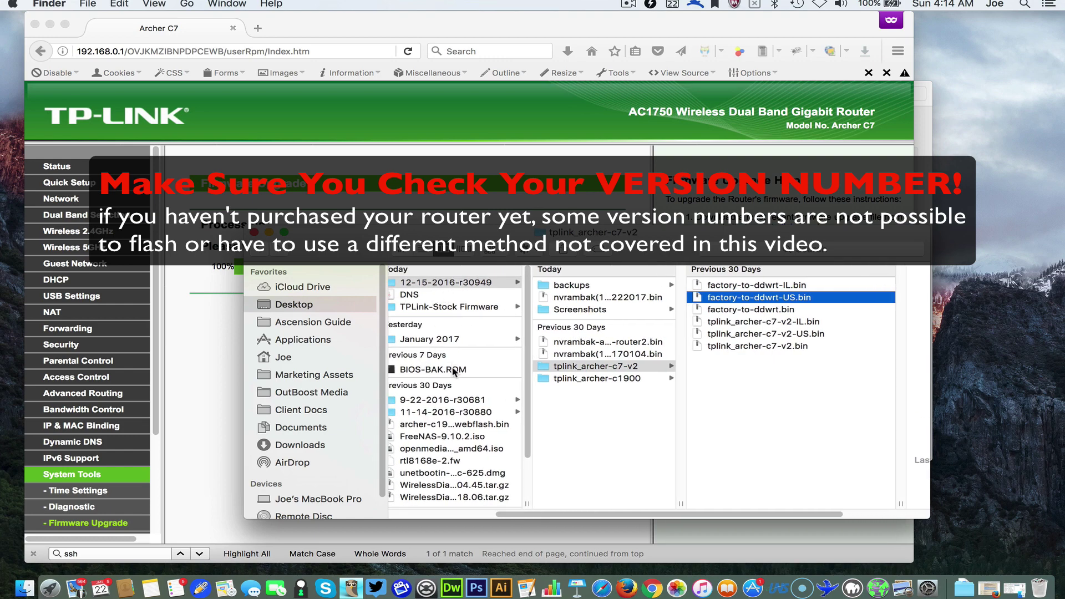
{"action": "scroll", "coordinate": [460, 369], "scroll_direction": "right", "scroll_amount": 5}
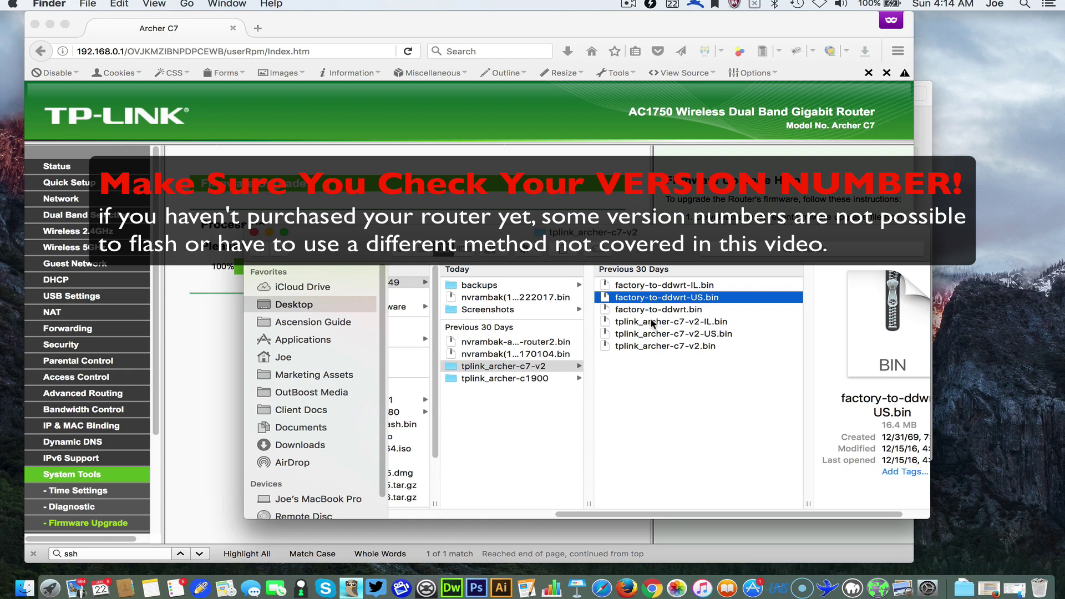
{"action": "left_click", "coordinate": [686, 334]}
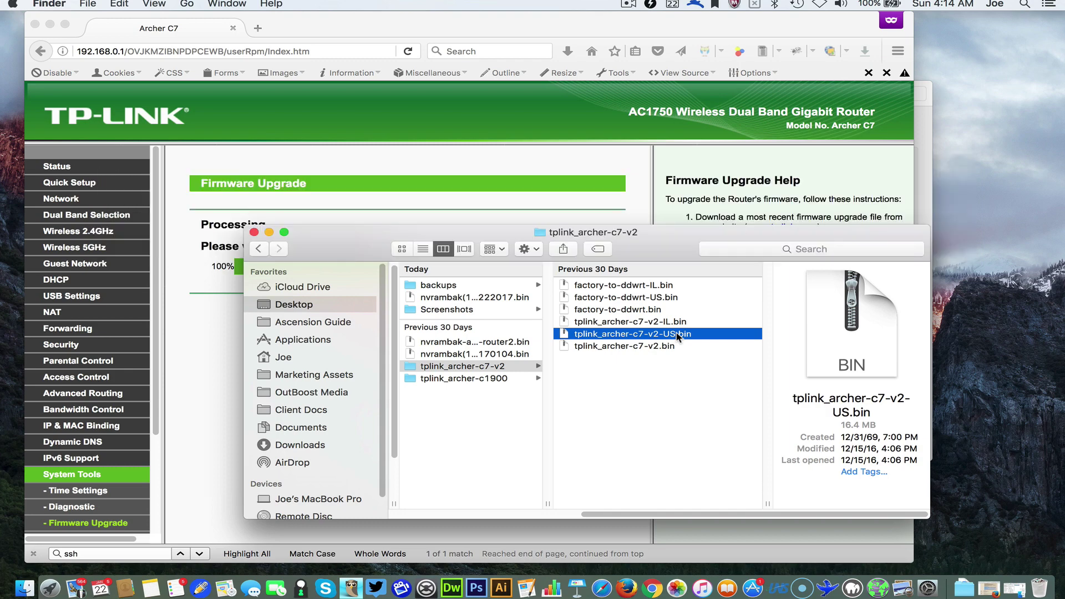
{"action": "left_click", "coordinate": [616, 297]}
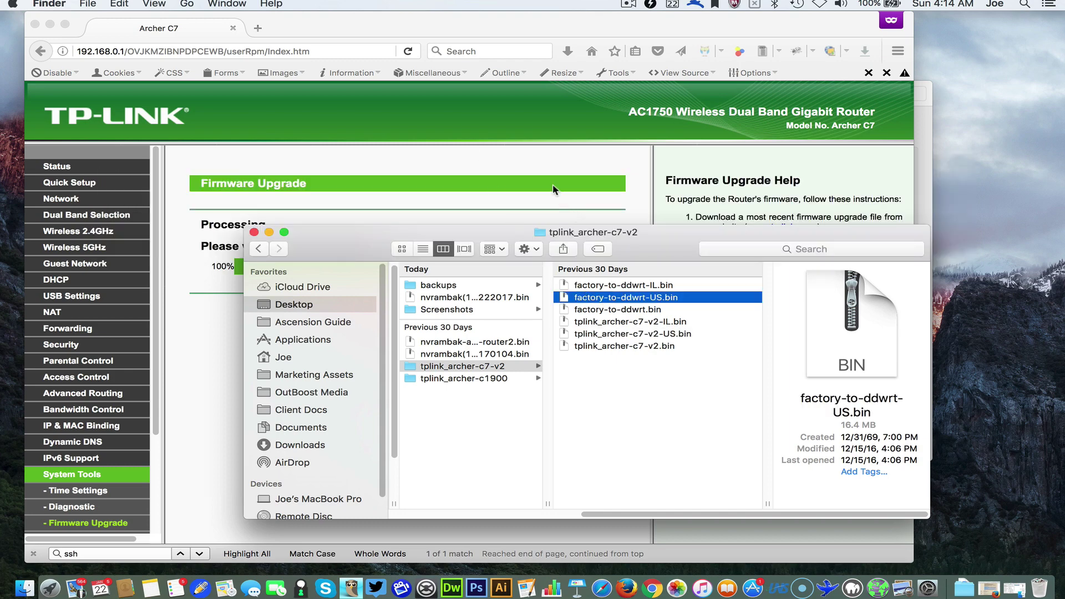
Switch to Firefox and look through the System Tools entries in the router's stock interface
{"action": "left_click", "coordinate": [553, 167]}
{"action": "scroll", "coordinate": [111, 477], "scroll_direction": "down", "scroll_amount": 3}
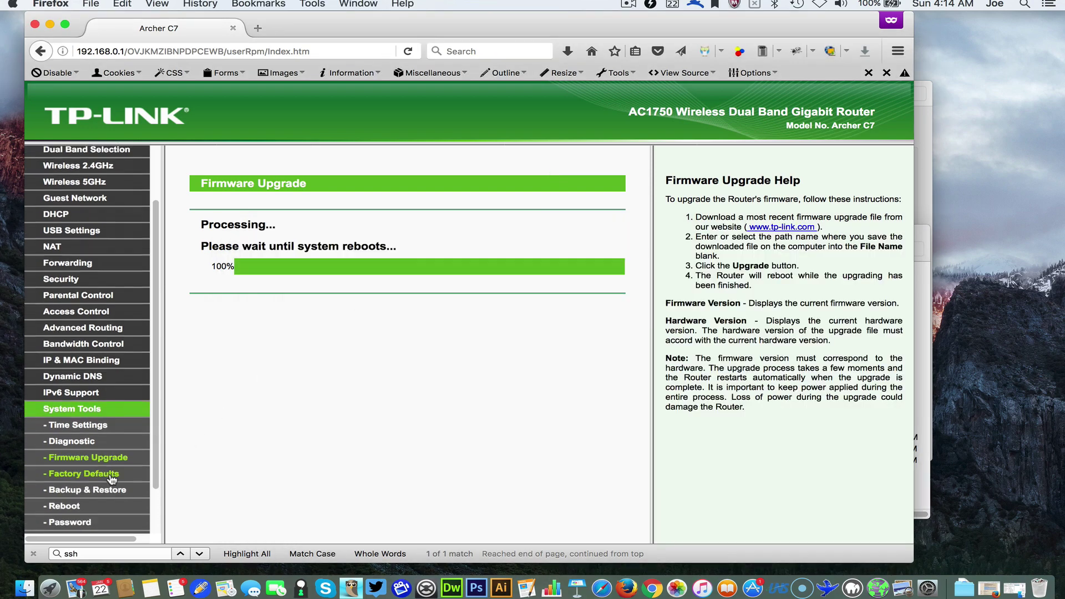
{"action": "scroll", "coordinate": [111, 478], "scroll_direction": "down", "scroll_amount": 1}
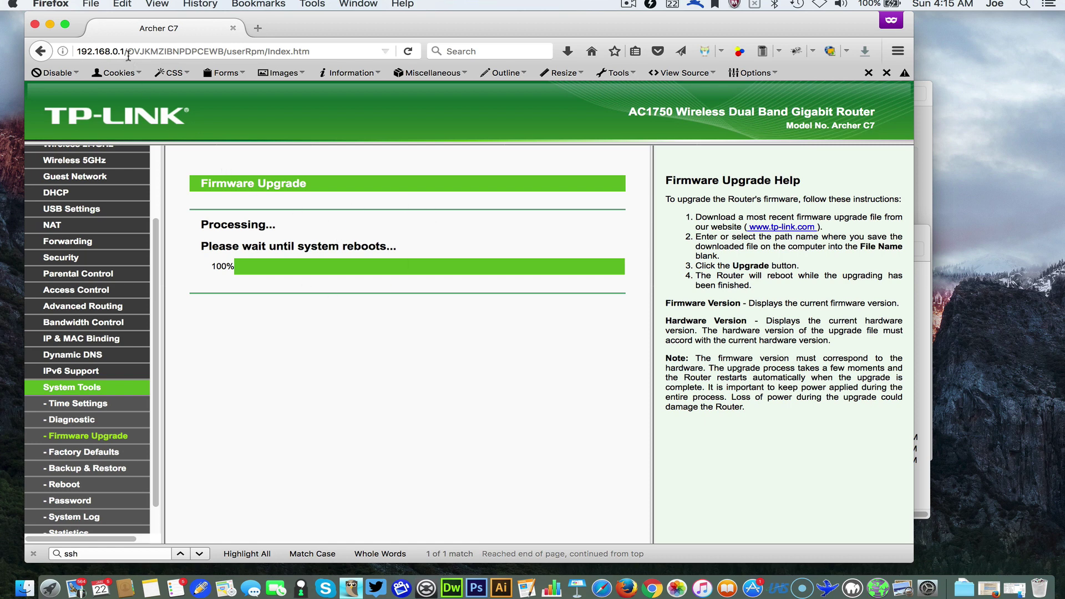
Try to load the router's root page at 192.168.0.1
{"action": "left_click", "coordinate": [129, 54]}
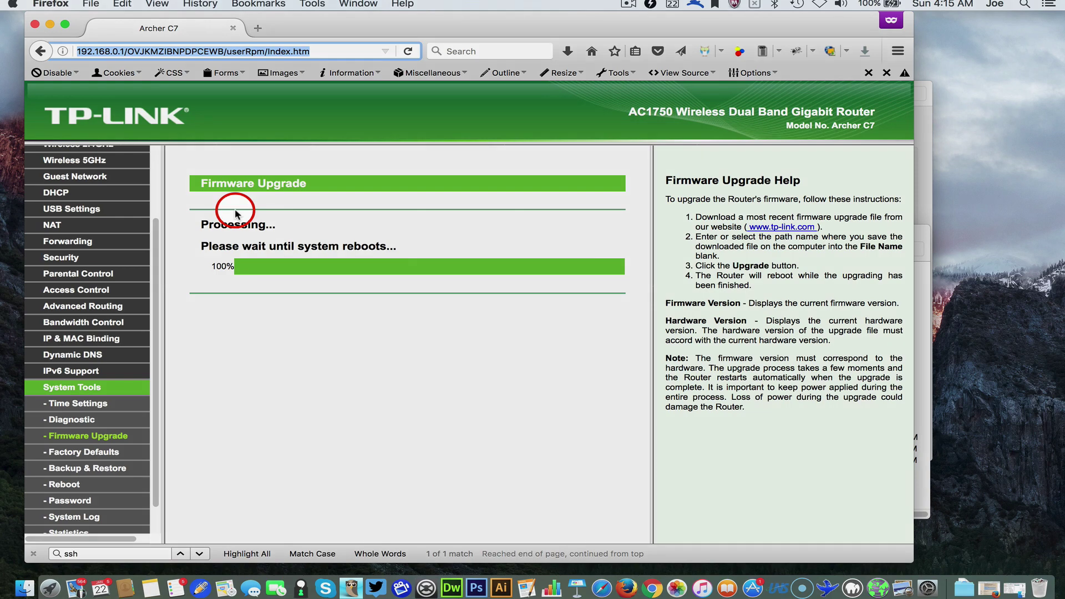
{"action": "left_click", "coordinate": [128, 52]}
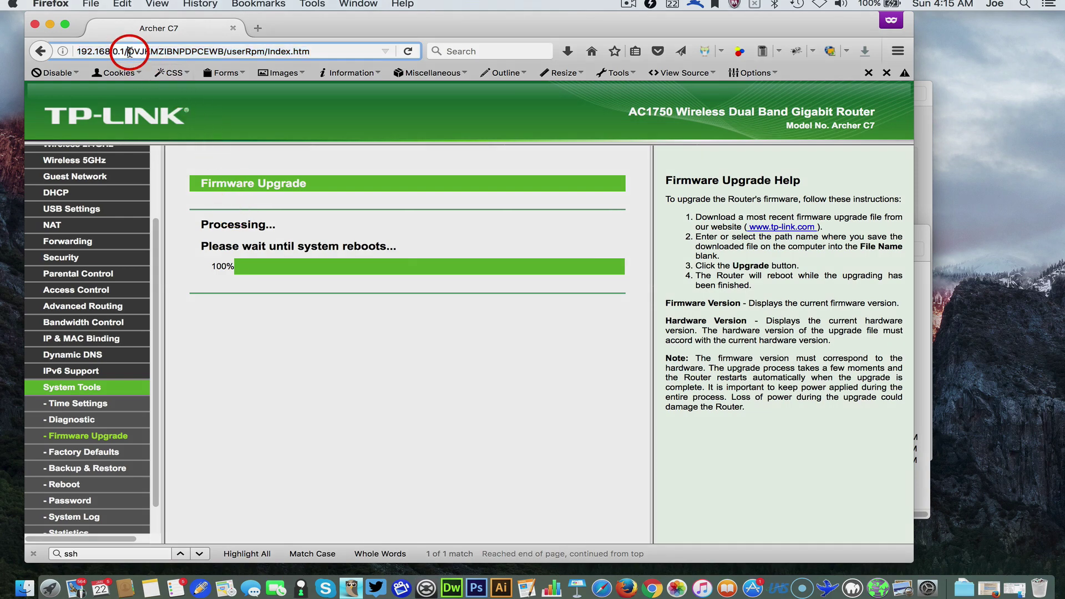
{"action": "left_click_drag", "start_coordinate": [130, 52], "coordinate": [352, 64]}
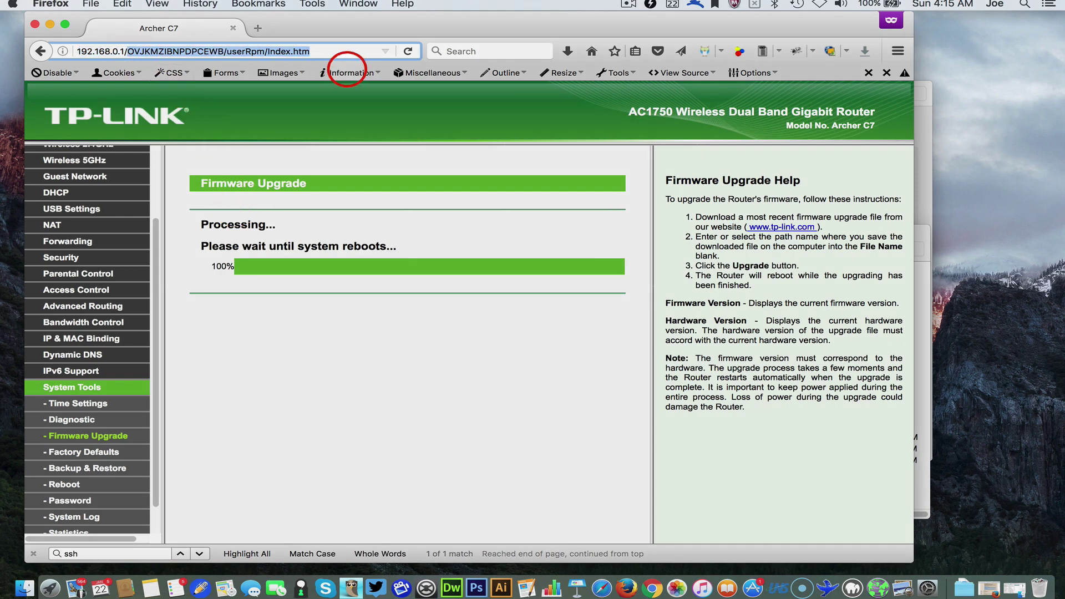
{"action": "key", "text": "BackSpace"}
{"action": "key", "text": "Return"}
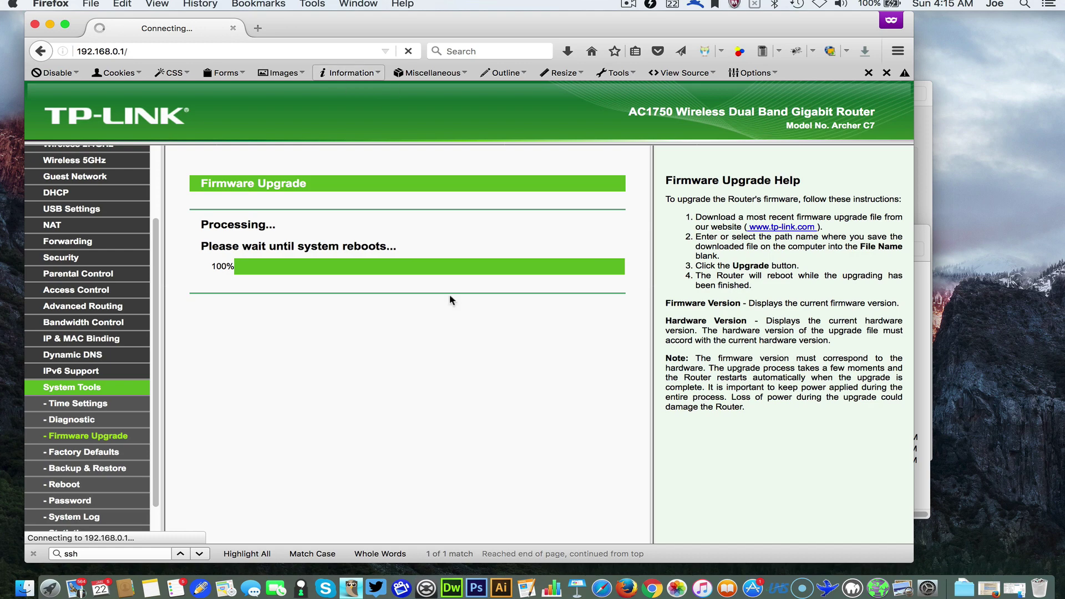
Check the router address in the Mac's Network preferences and load 192.168.1.1 in Firefox
{"action": "left_click", "coordinate": [928, 591]}
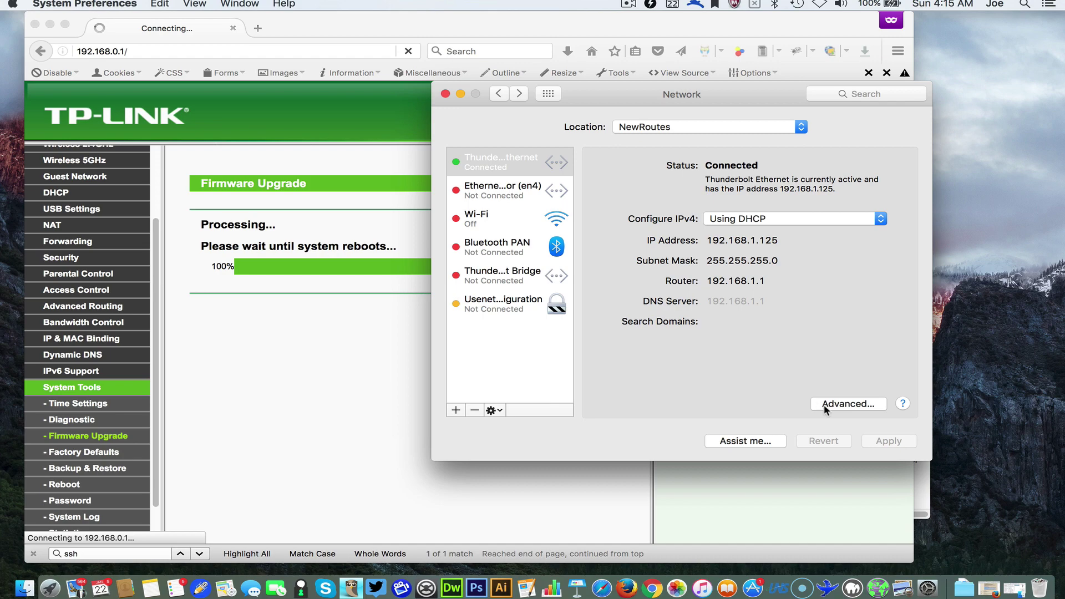
{"action": "left_click", "coordinate": [294, 114]}
{"action": "left_click_drag", "start_coordinate": [111, 50], "coordinate": [135, 52]}
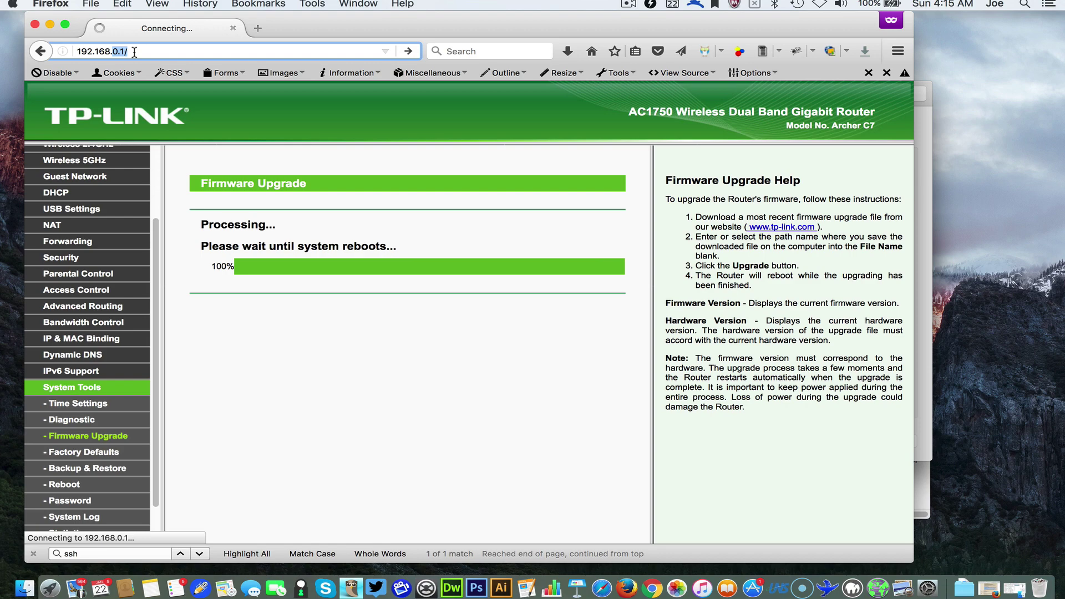
{"action": "left_click", "coordinate": [134, 52]}
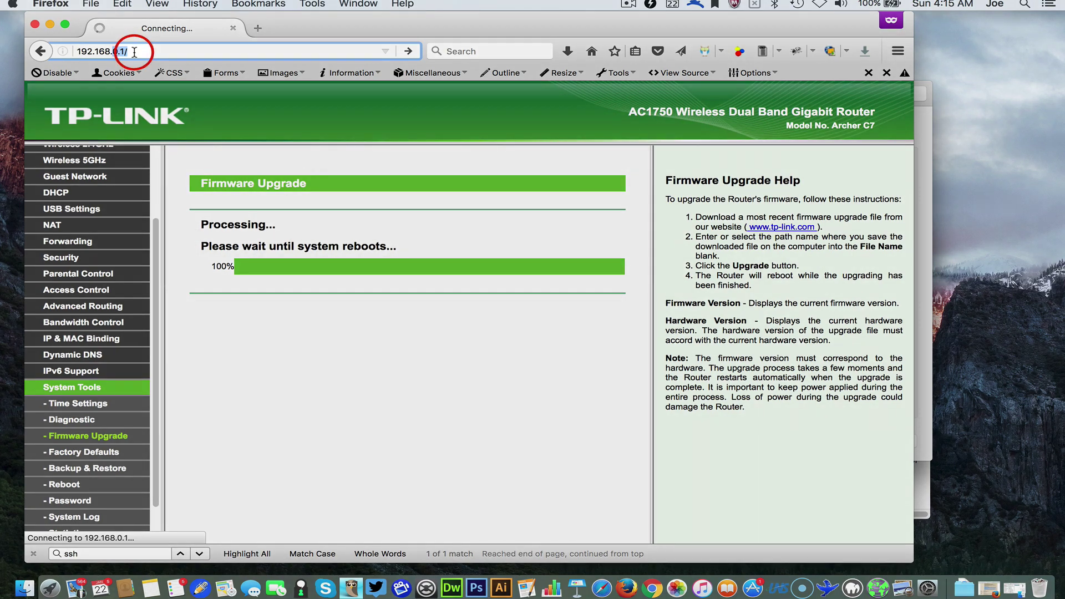
{"action": "key", "text": "BackSpace"}
{"action": "type", "text": "1."}
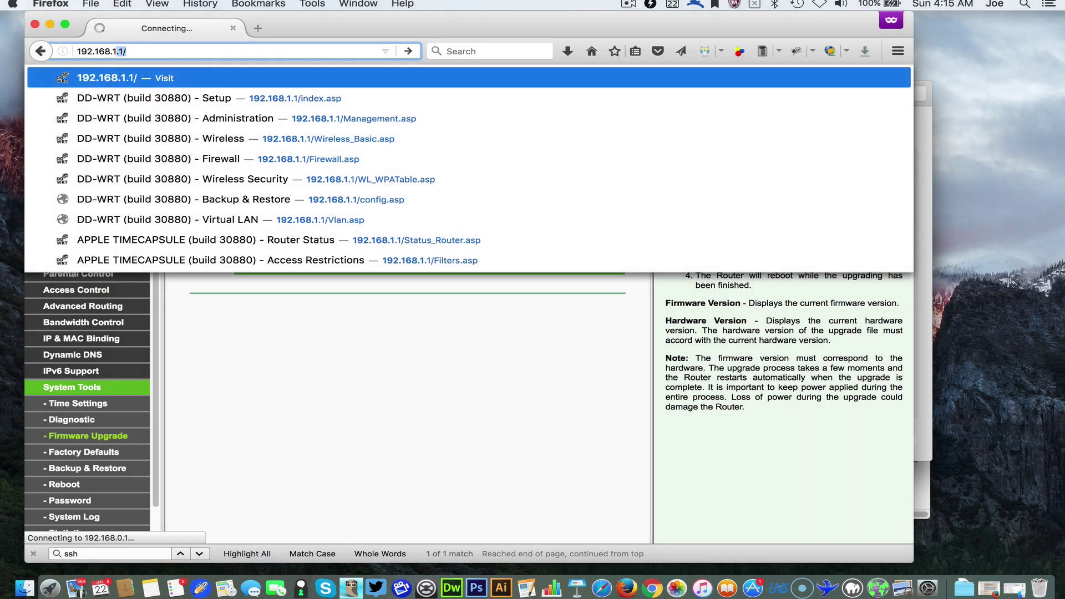
{"action": "type", "text": "1"}
{"action": "key", "text": "Return"}
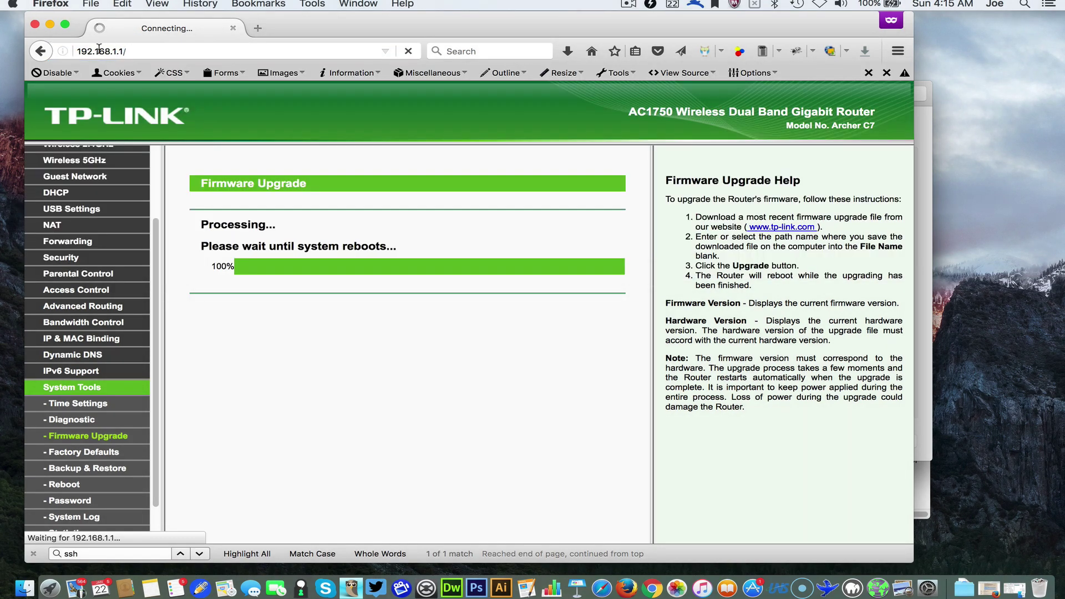
{"action": "left_click", "coordinate": [406, 51]}
{"action": "left_click", "coordinate": [259, 48]}
{"action": "key", "text": "Return"}
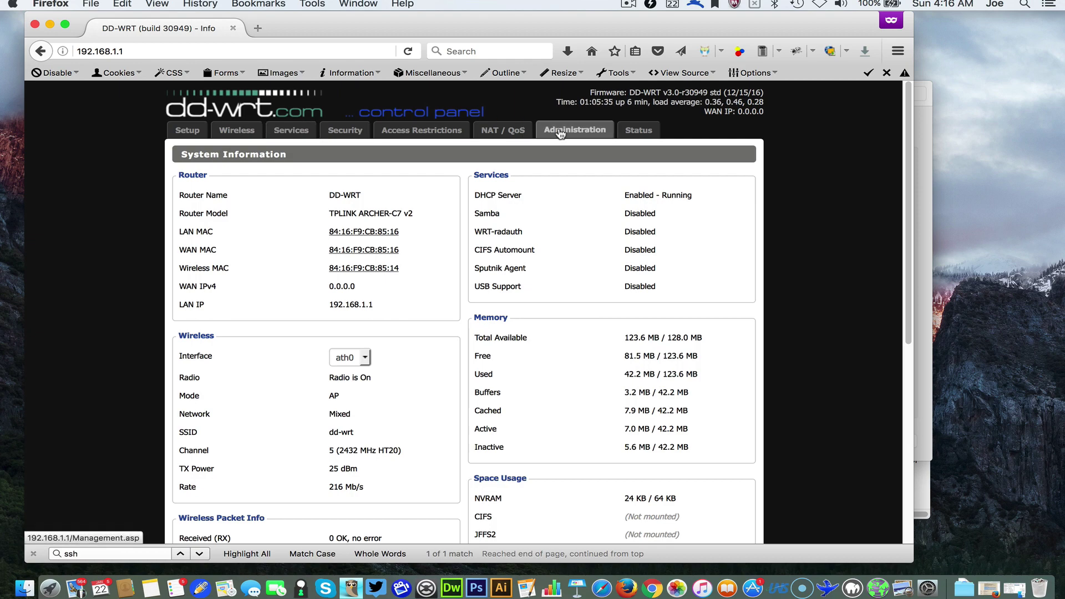
On the DD-WRT Firmware Upgrade page under Administration, choose tplink_archer-c7-v2-US.bin as the upgrade file and start the upgrade
{"action": "left_click", "coordinate": [561, 132]}
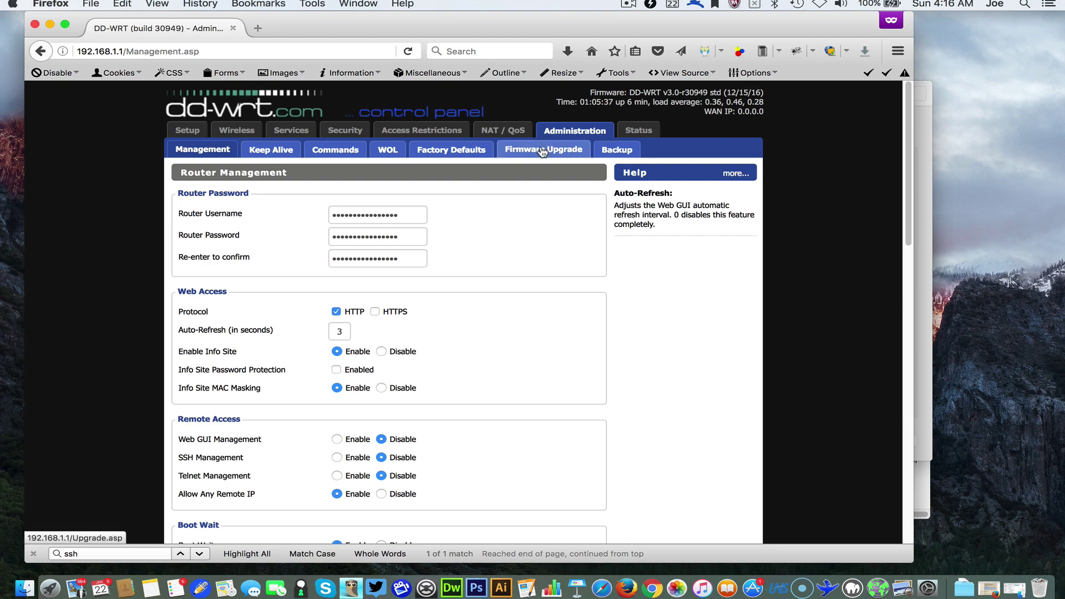
{"action": "left_click", "coordinate": [542, 151]}
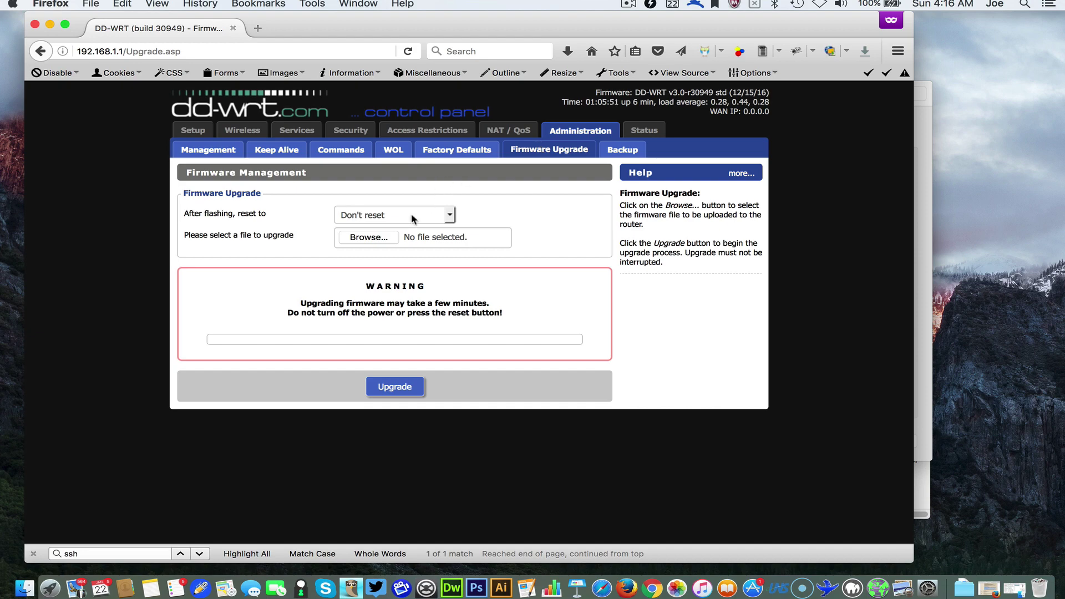
{"action": "left_click", "coordinate": [374, 239]}
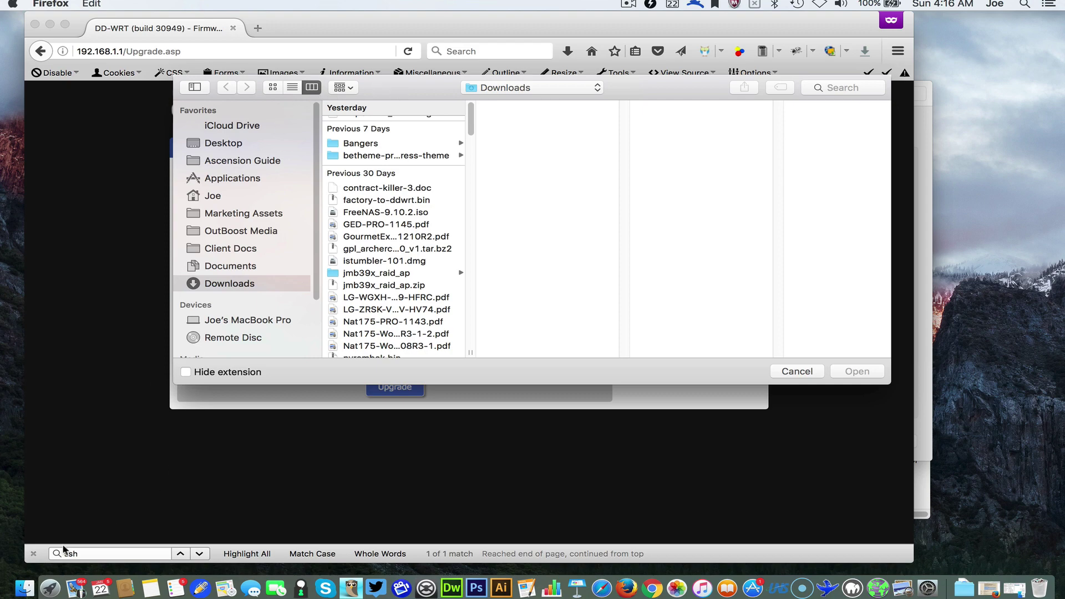
{"action": "left_click", "coordinate": [25, 589]}
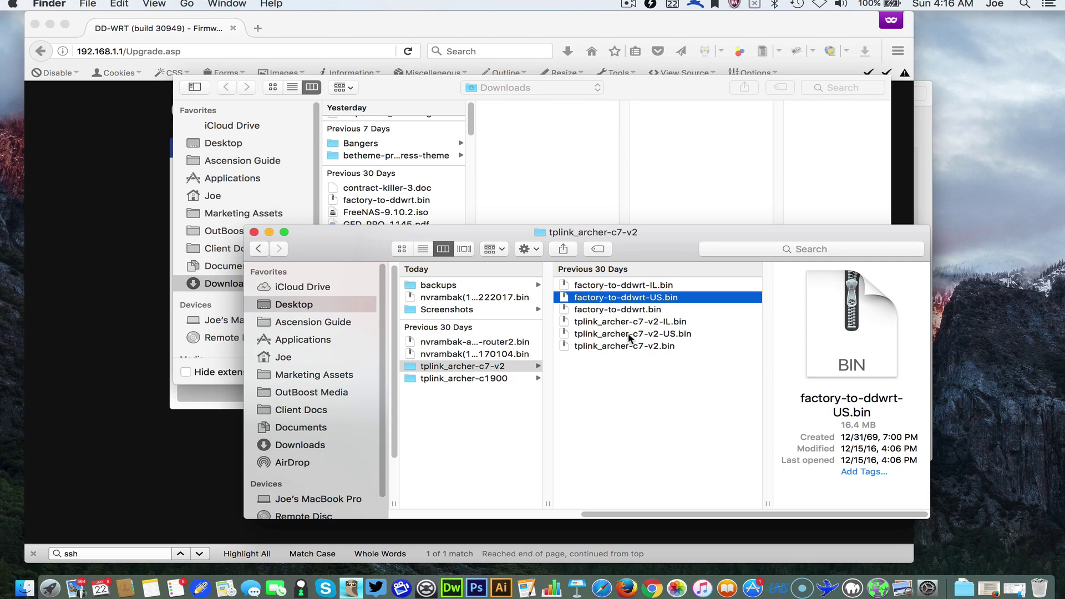
{"action": "left_click", "coordinate": [660, 335]}
{"action": "left_click_drag", "start_coordinate": [659, 335], "coordinate": [568, 171]}
{"action": "left_click", "coordinate": [672, 91]}
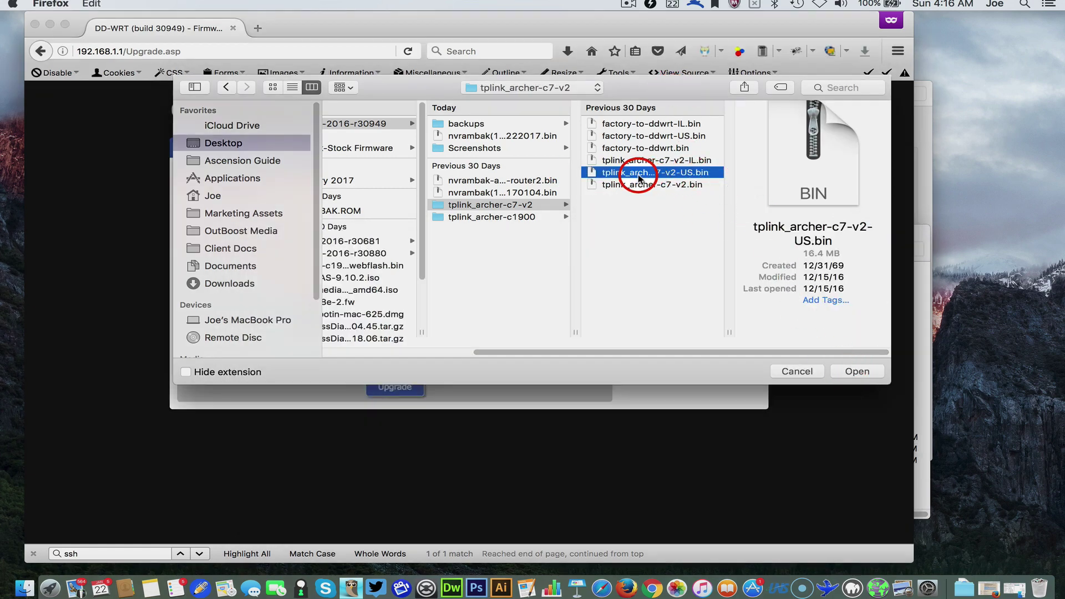
{"action": "left_click", "coordinate": [851, 370]}
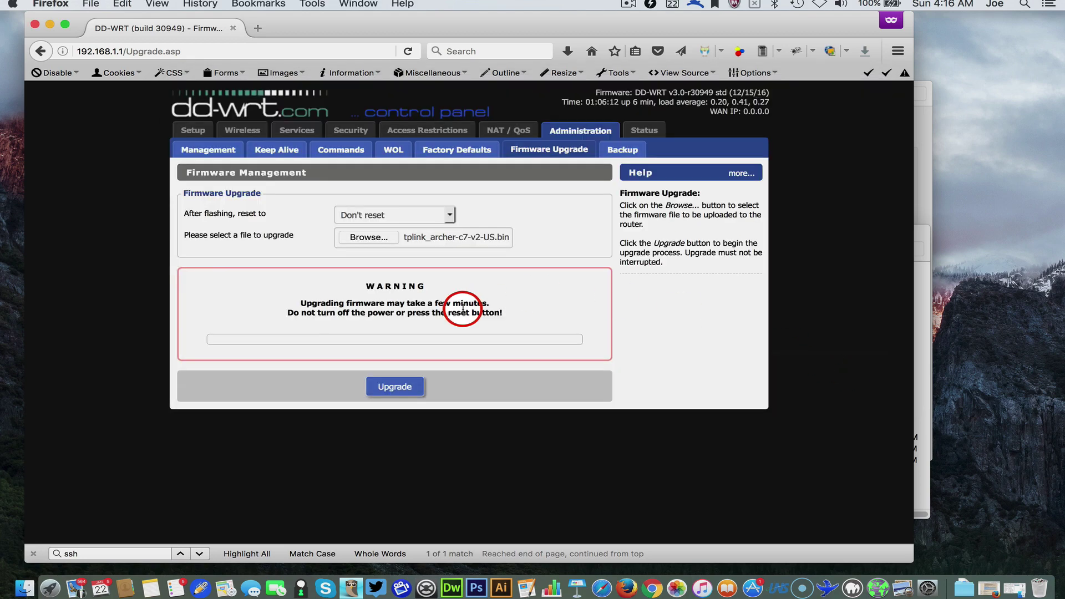
{"action": "left_click", "coordinate": [401, 388]}
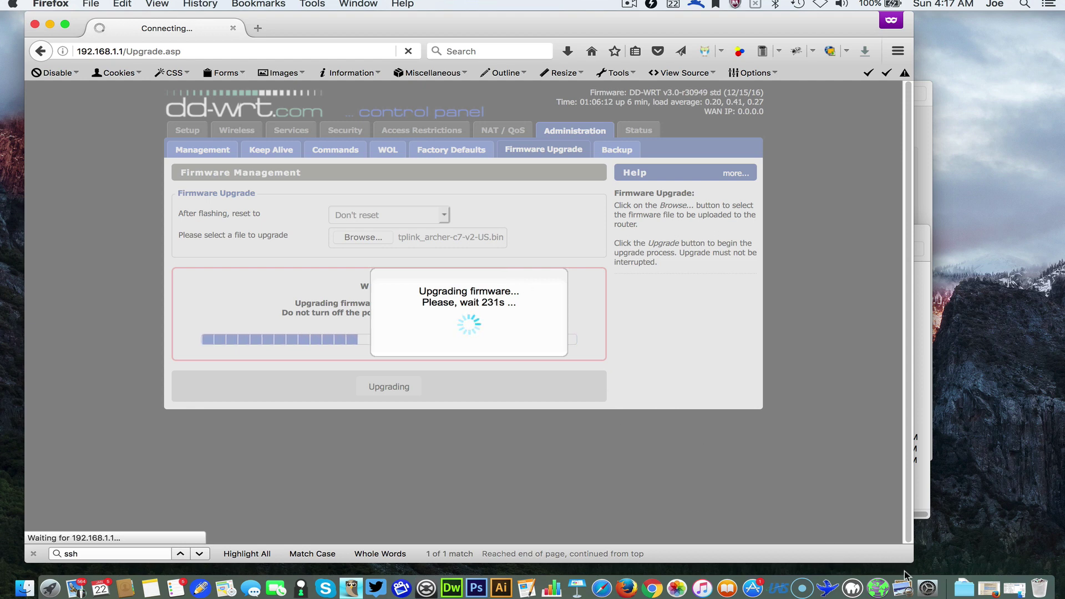
Check the Ethernet connection's status and IP address in the Mac's Network preferences during the upgrade
{"action": "left_click", "coordinate": [921, 590]}
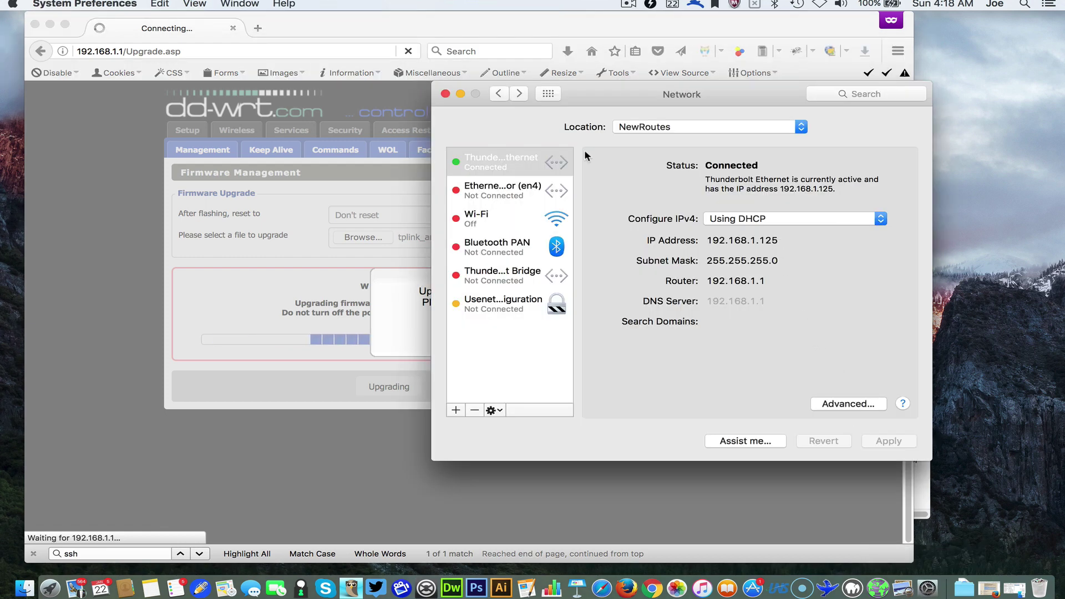
{"action": "left_click", "coordinate": [595, 65]}
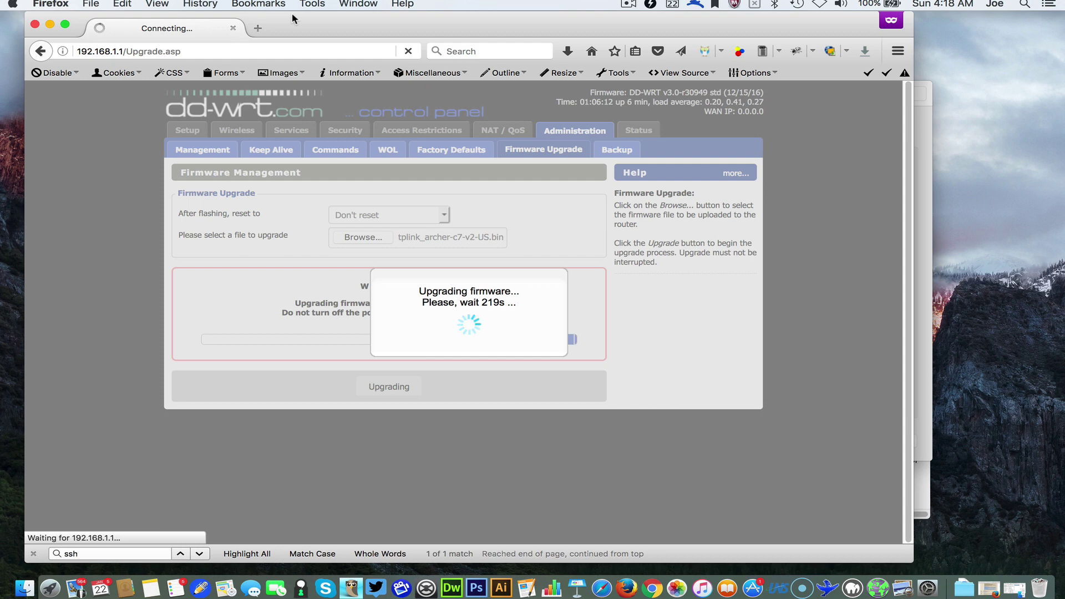
Try to load 192.168.1.1 in a new Firefox tab, stop loading it and return to the firmware upgrade tab
{"action": "left_click", "coordinate": [263, 27]}
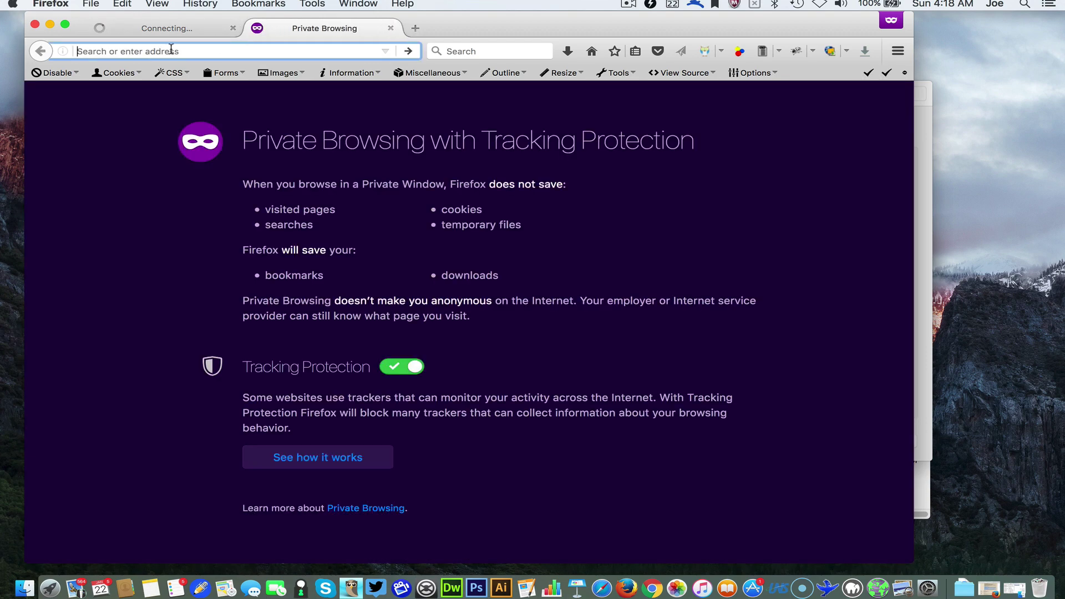
{"action": "type", "text": "192.168.1.1/"}
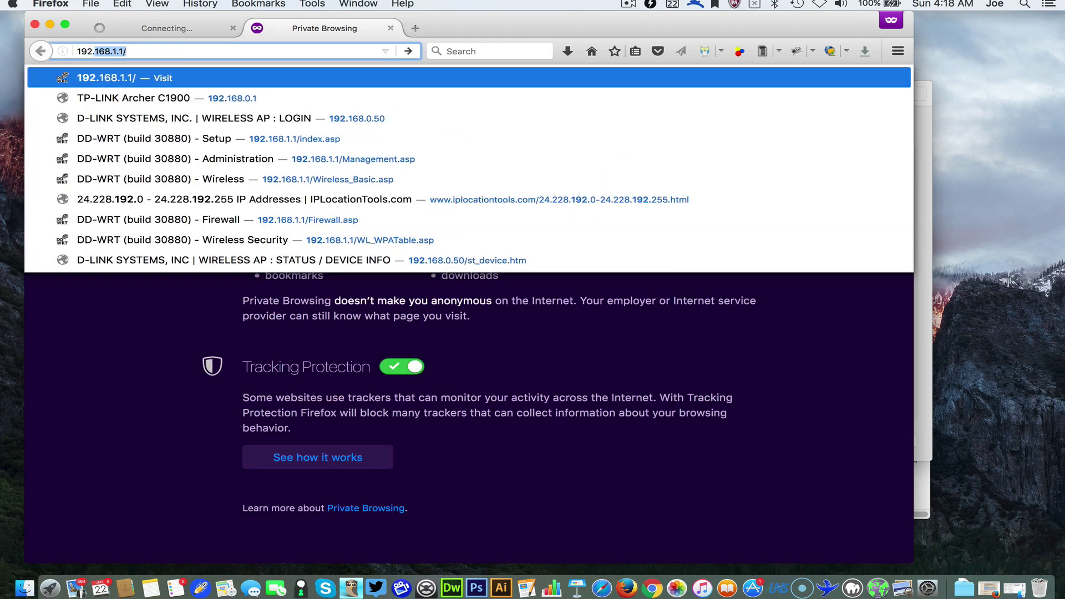
{"action": "key", "text": "Return"}
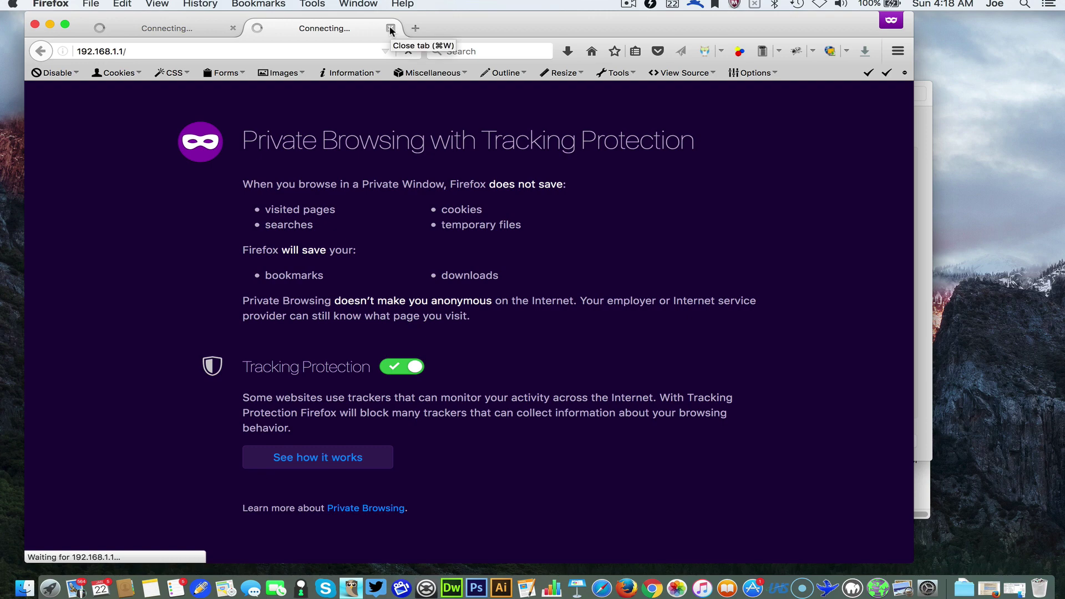
{"action": "left_click", "coordinate": [408, 51]}
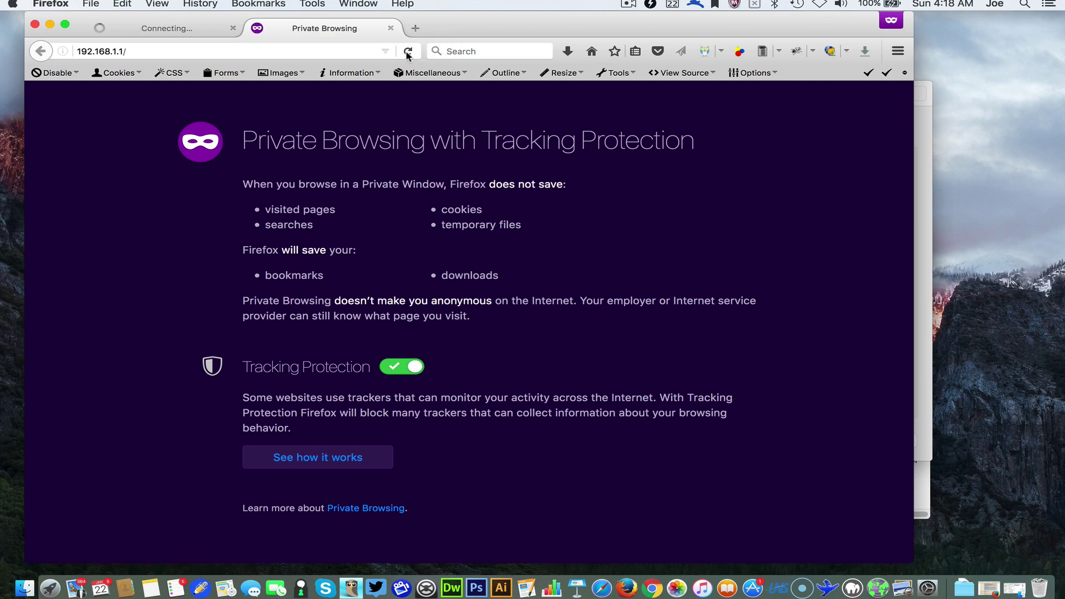
{"action": "left_click", "coordinate": [185, 28]}
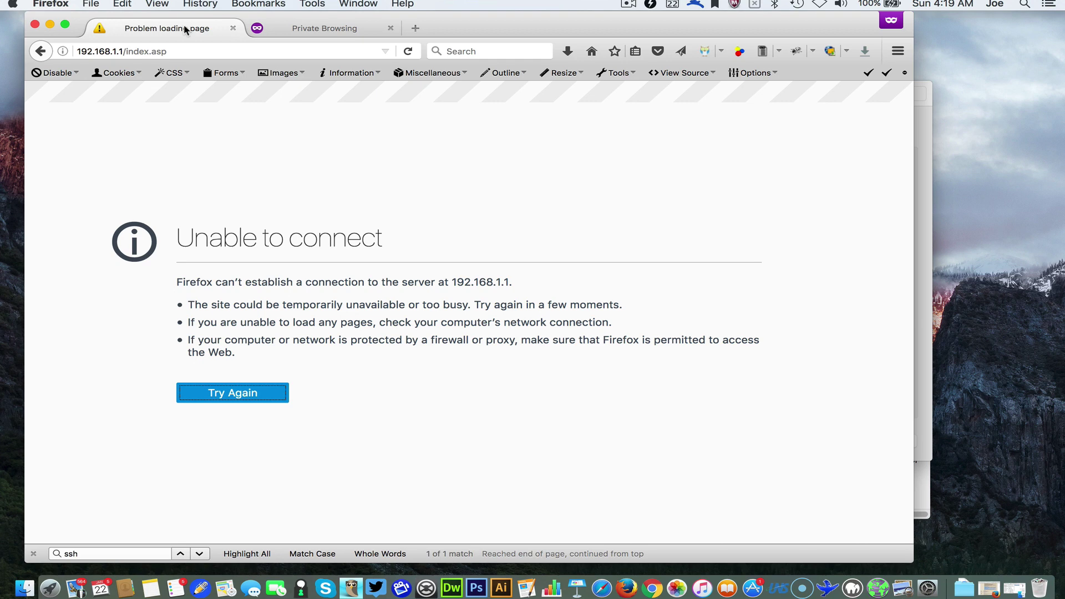
Renew the DHCP lease for the Thunderbolt Ethernet connection in the Mac's Network preferences
{"action": "left_click", "coordinate": [923, 582]}
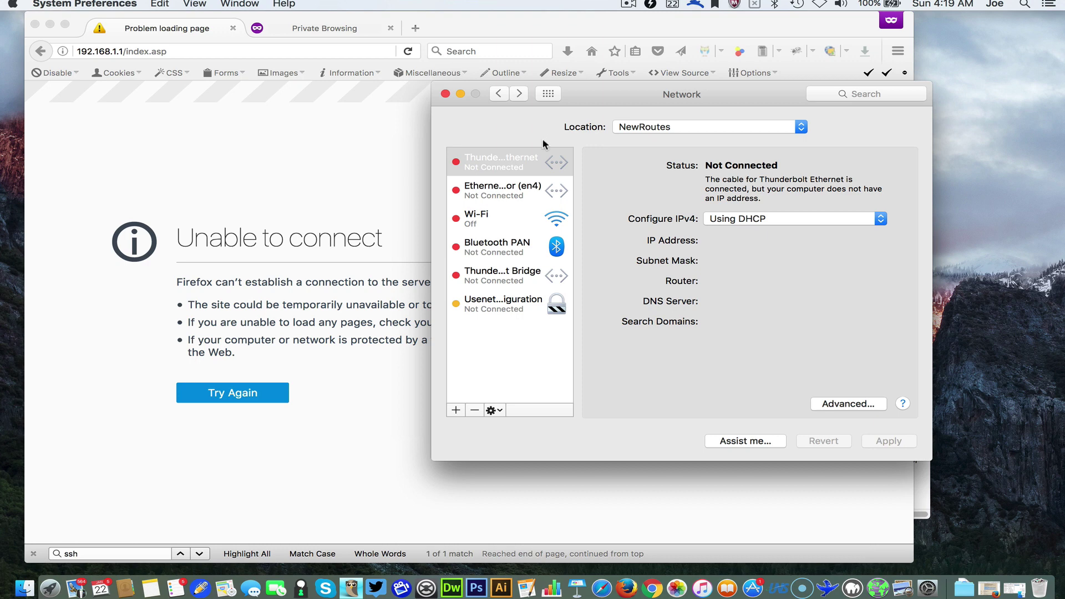
{"action": "left_click", "coordinate": [836, 403]}
{"action": "left_click", "coordinate": [811, 203]}
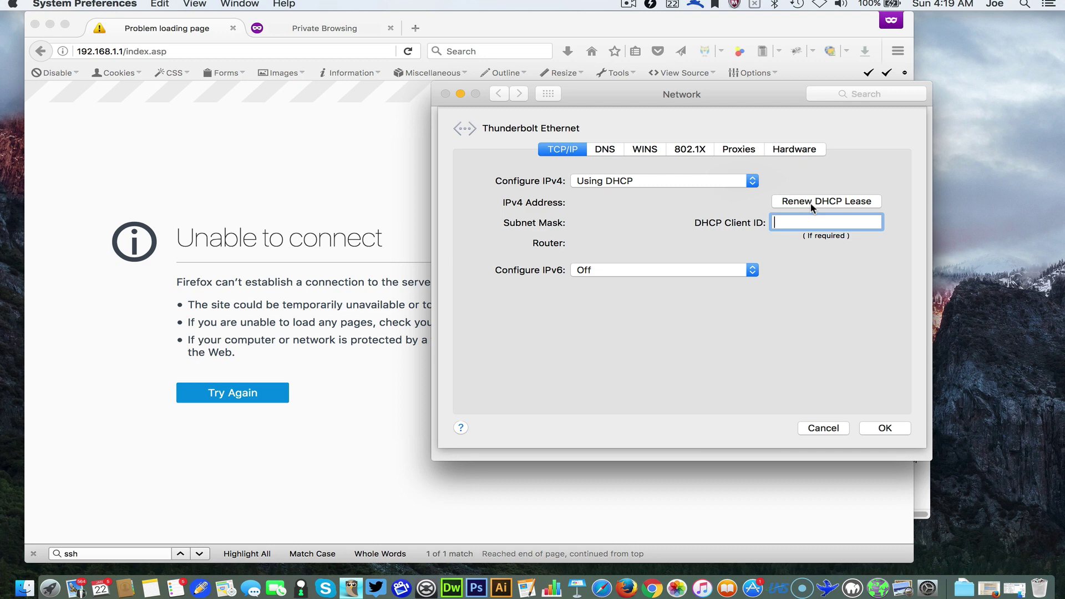
{"action": "left_click", "coordinate": [811, 205]}
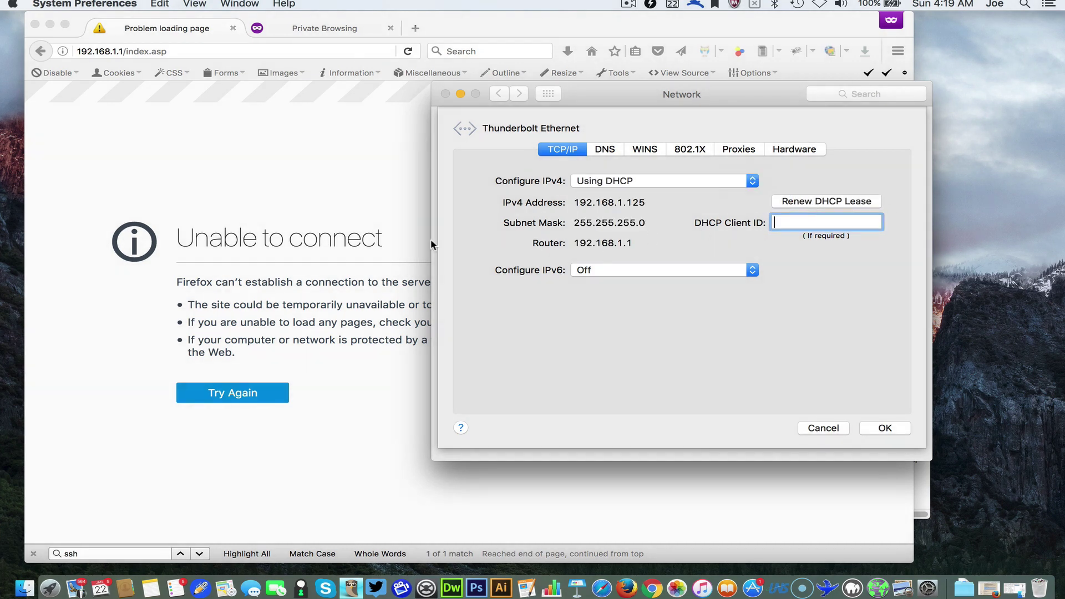
Switch to Firefox, shorten the failed page's address to 192.168.1.1 and try reloading it several times
{"action": "left_click", "coordinate": [348, 178]}
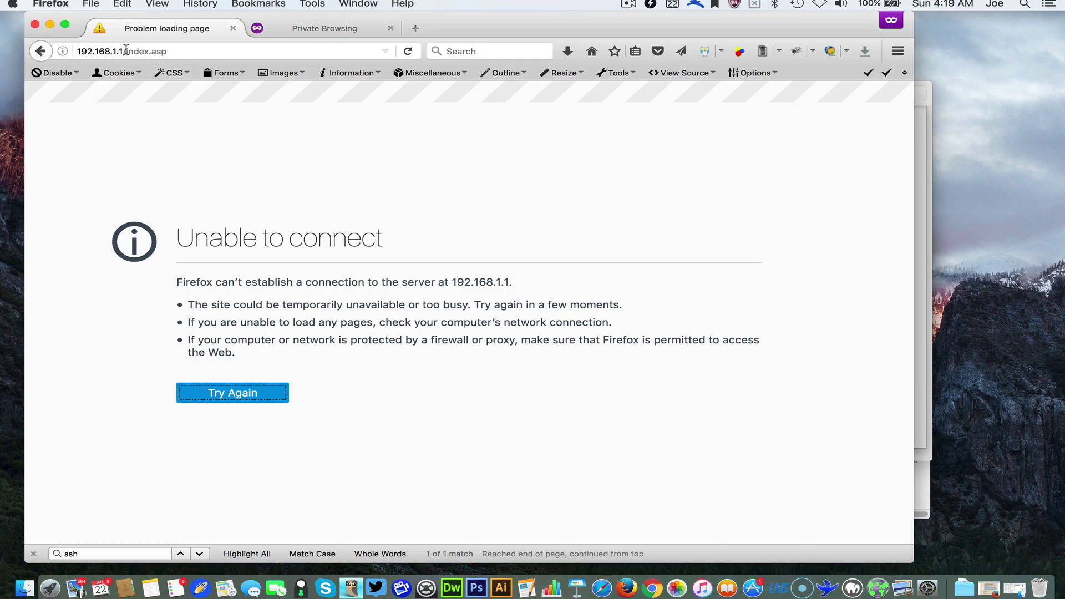
{"action": "left_click_drag", "start_coordinate": [126, 50], "coordinate": [212, 56]}
{"action": "key", "text": "BackSpace"}
{"action": "key", "text": "Return"}
{"action": "left_click", "coordinate": [409, 52]}
{"action": "left_click", "coordinate": [408, 51]}
{"action": "left_click", "coordinate": [409, 51]}
Return to the Mac's Network preferences, renew the Thunderbolt Ethernet DHCP lease again and accept the advanced settings
{"action": "key", "text": "super+Tab"}
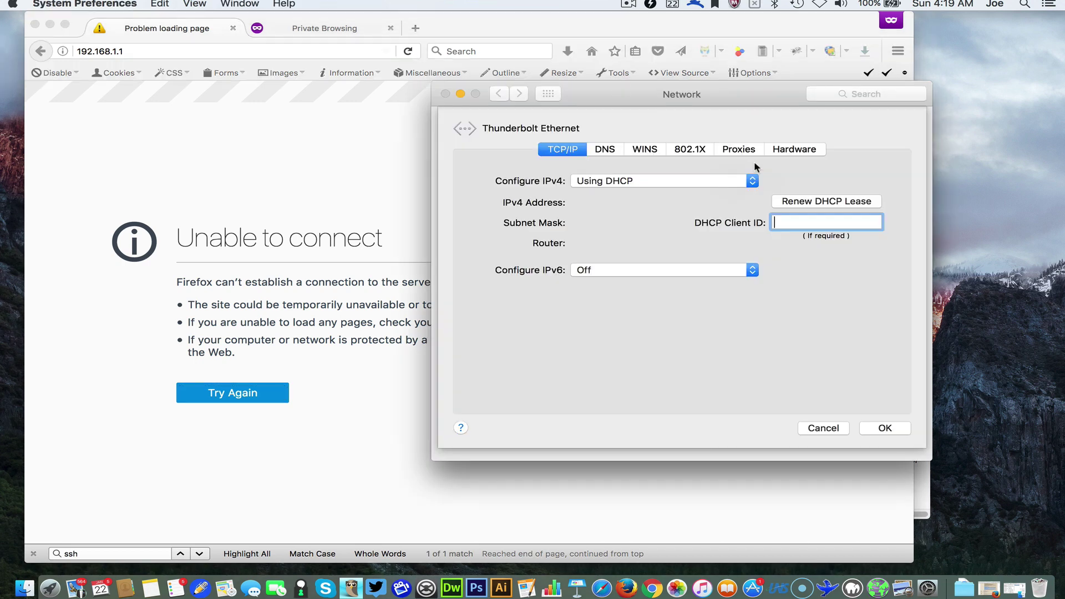
{"action": "left_click", "coordinate": [793, 203]}
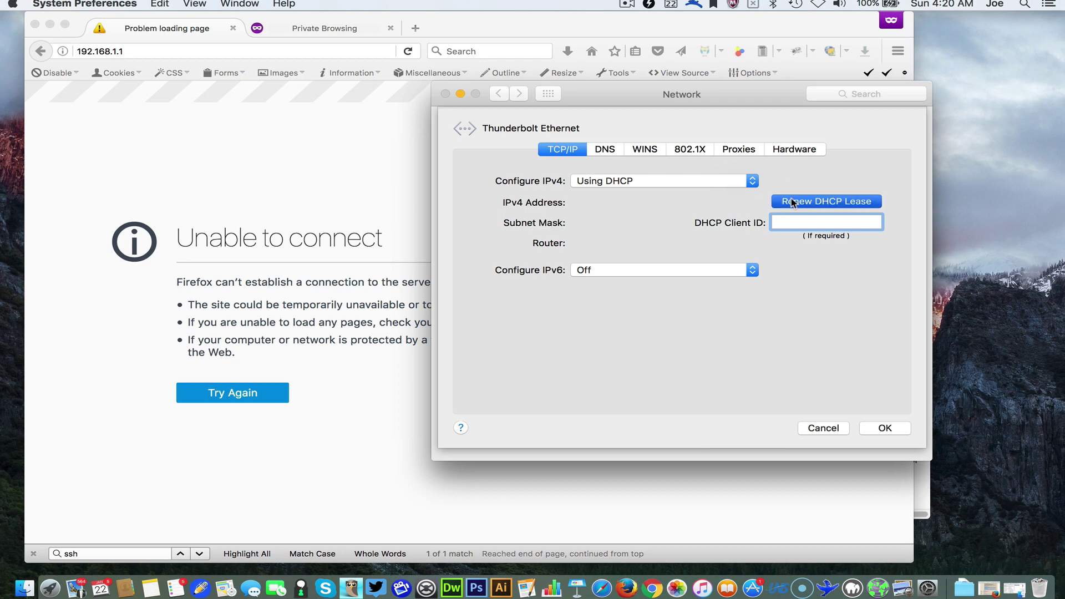
{"action": "left_click", "coordinate": [895, 430]}
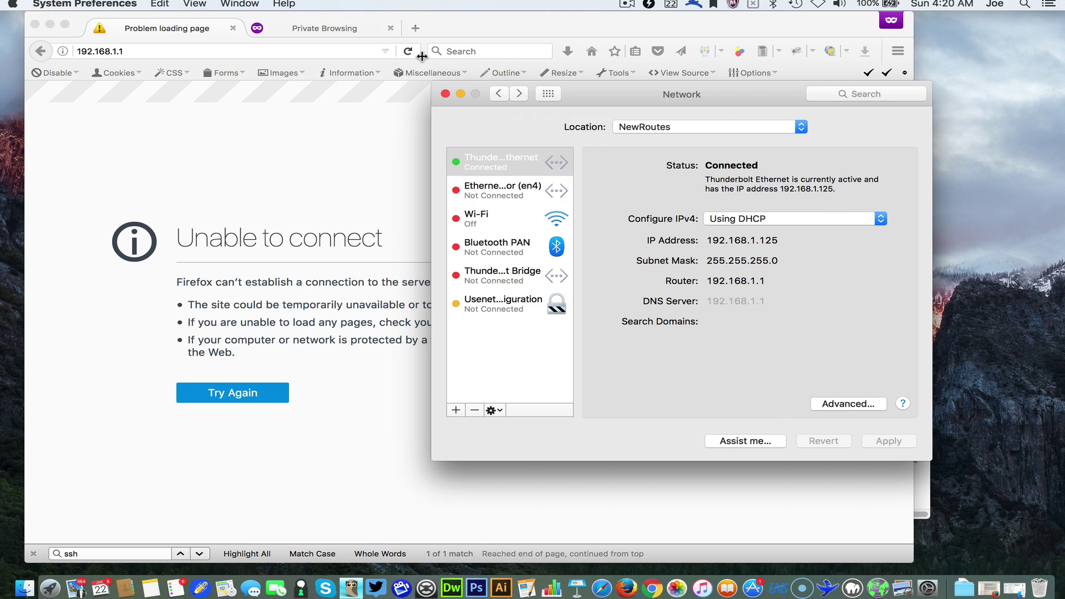
Recheck the Ethernet status in Network preferences and view the connection's TCP/IP details for its IP and router addresses
{"action": "left_click", "coordinate": [360, 49]}
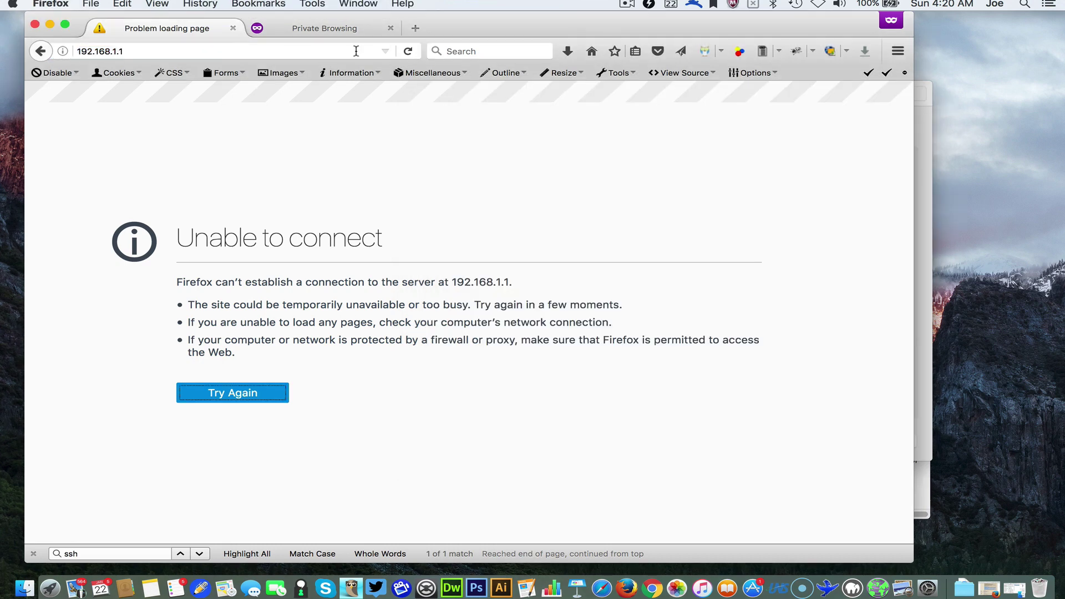
{"action": "key", "text": "Tab"}
{"action": "key", "text": "Tab"}
{"action": "left_click", "coordinate": [936, 149]}
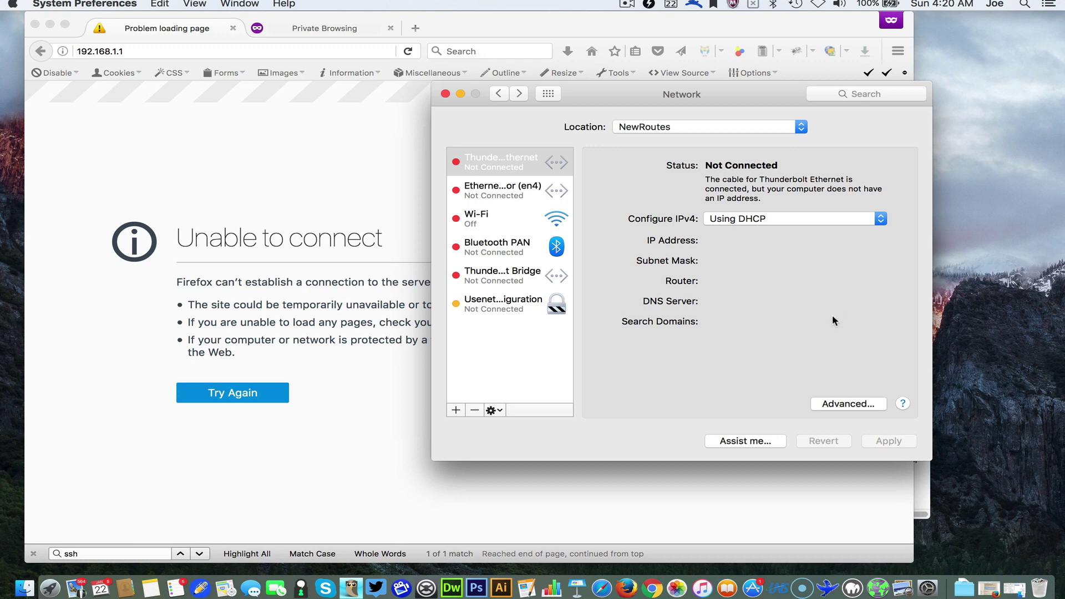
{"action": "left_click", "coordinate": [841, 409]}
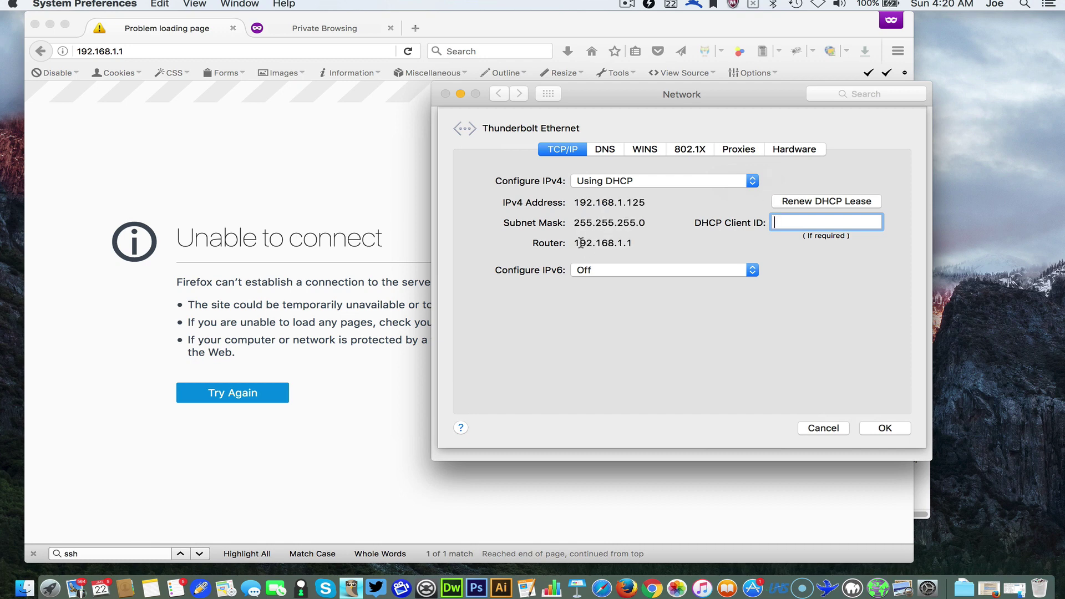
Load the router's control panel at 192.168.1.1 in Firefox
{"action": "left_click", "coordinate": [404, 198]}
{"action": "left_click", "coordinate": [194, 51]}
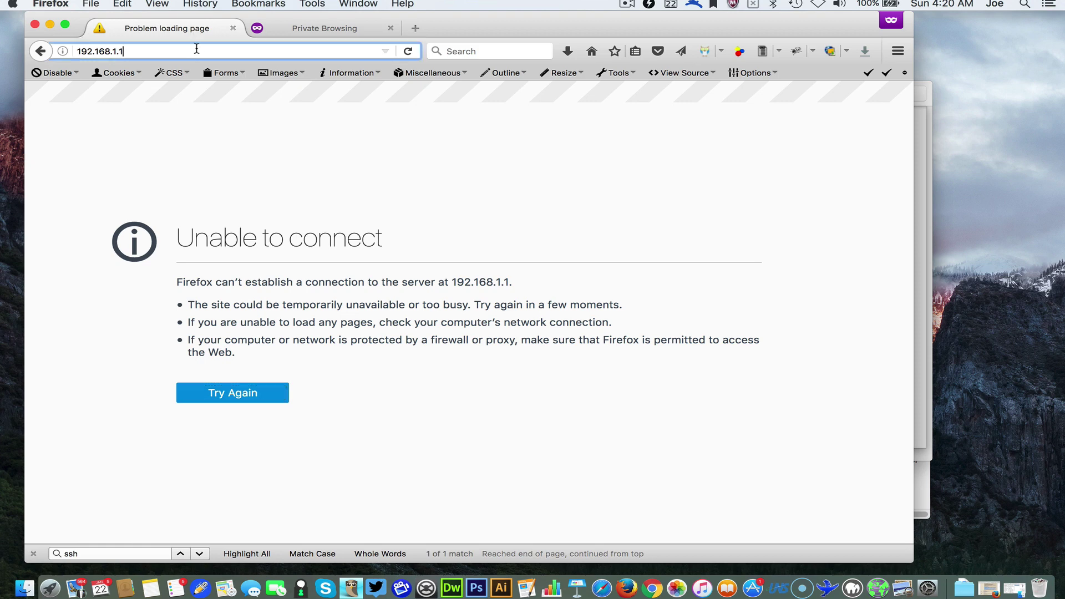
{"action": "key", "text": "Return"}
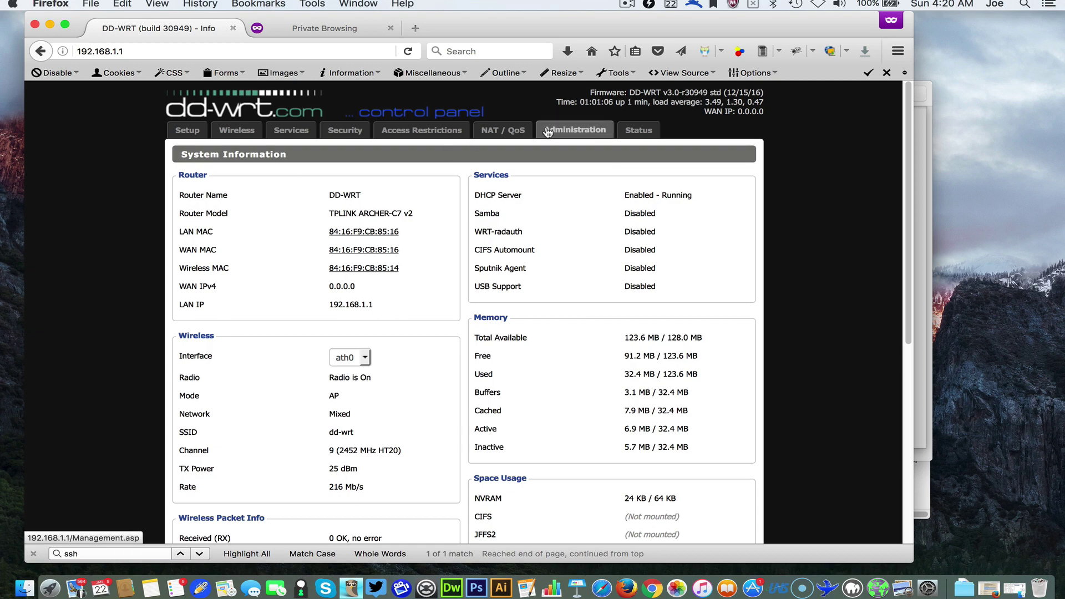
Look over the DD-WRT Setup page and the full list of router management options under Administration
{"action": "left_click", "coordinate": [190, 133]}
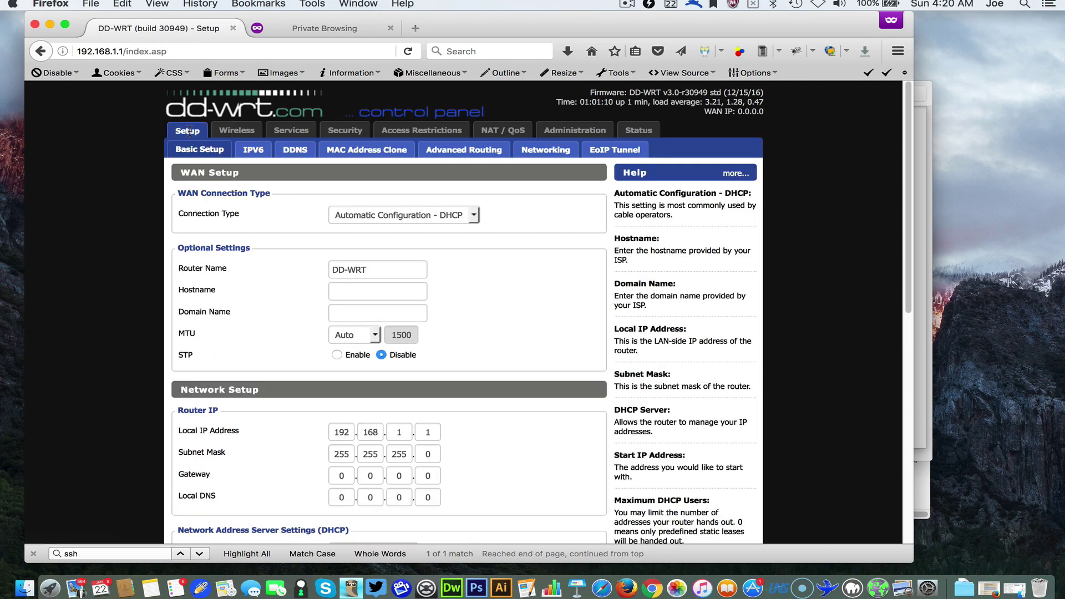
{"action": "left_click", "coordinate": [557, 133]}
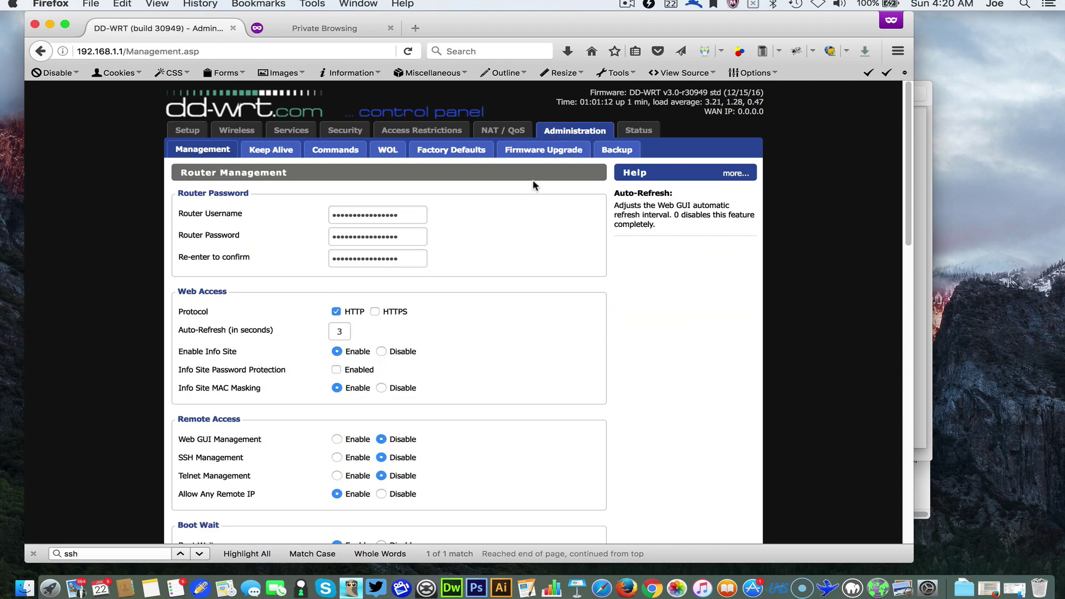
{"action": "scroll", "coordinate": [497, 243], "scroll_direction": "down", "scroll_amount": 15}
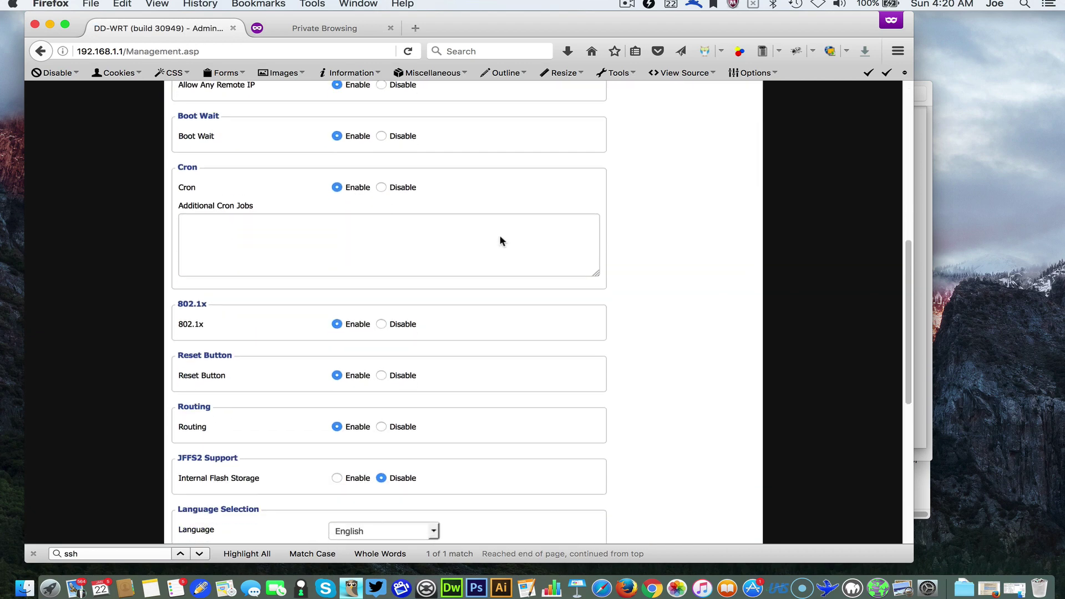
{"action": "scroll", "coordinate": [500, 241], "scroll_direction": "down", "scroll_amount": 2}
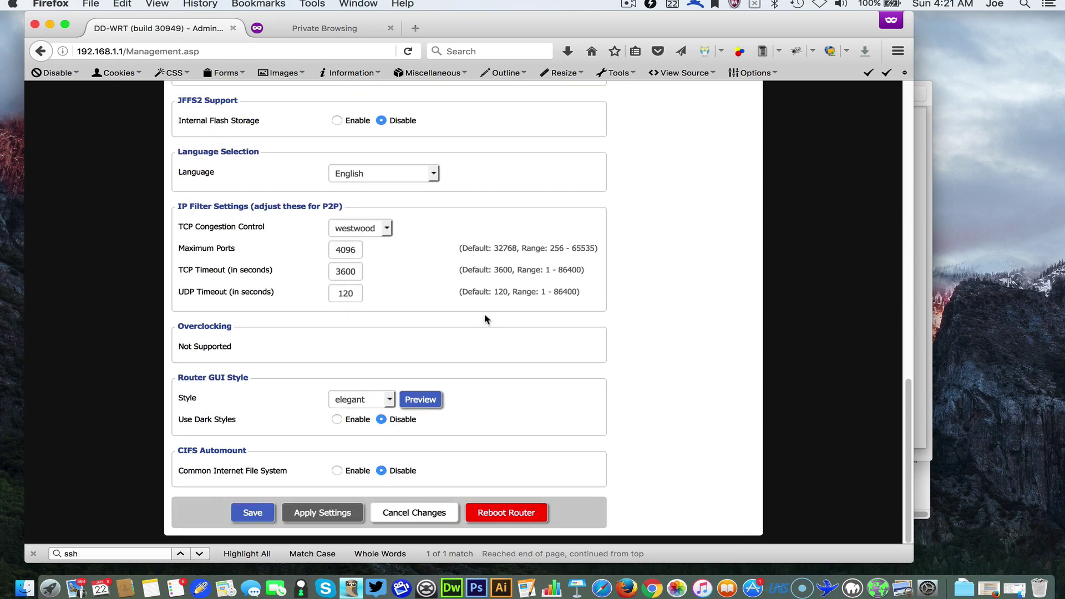
{"action": "scroll", "coordinate": [505, 351], "scroll_direction": "up", "scroll_amount": 17}
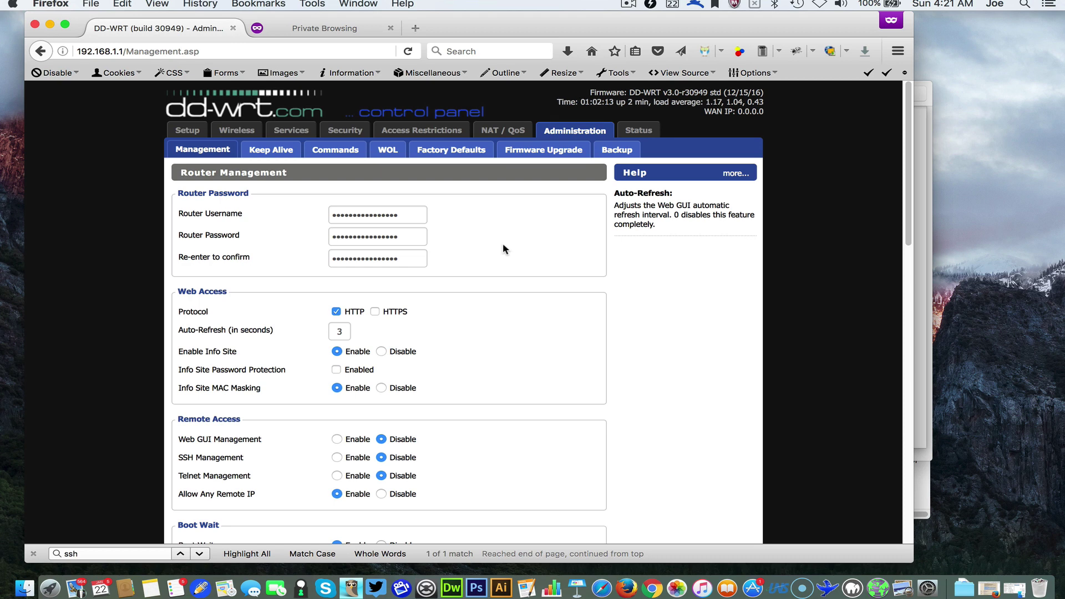
{"action": "left_click", "coordinate": [504, 245]}
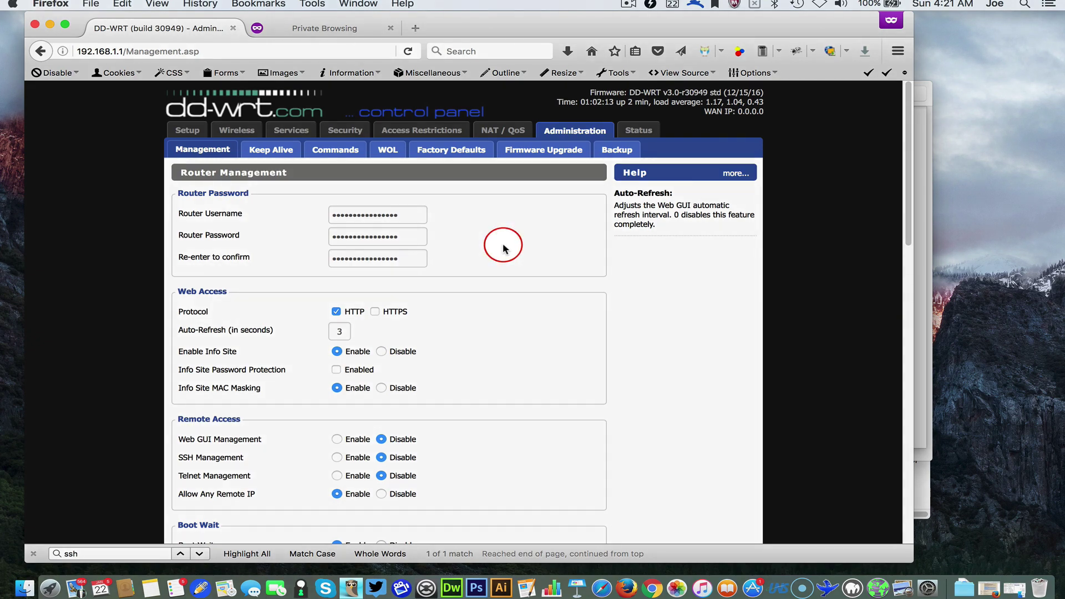
Open the DD-WRT Basic Setup page and start editing the third number of the router's Local IP Address
{"action": "left_click", "coordinate": [189, 129]}
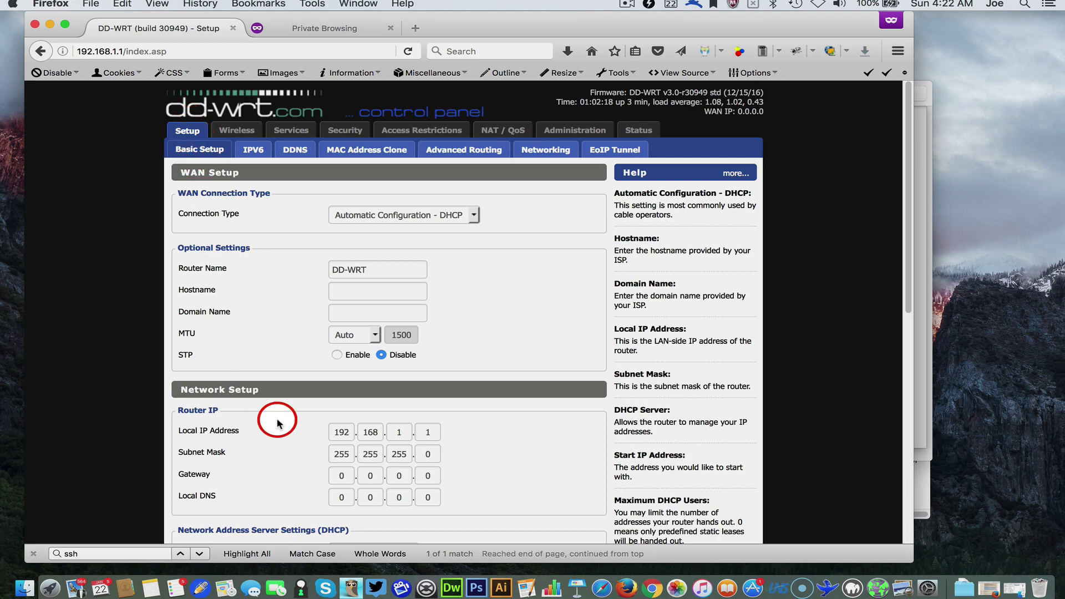
{"action": "scroll", "coordinate": [280, 416], "scroll_direction": "down", "scroll_amount": 5}
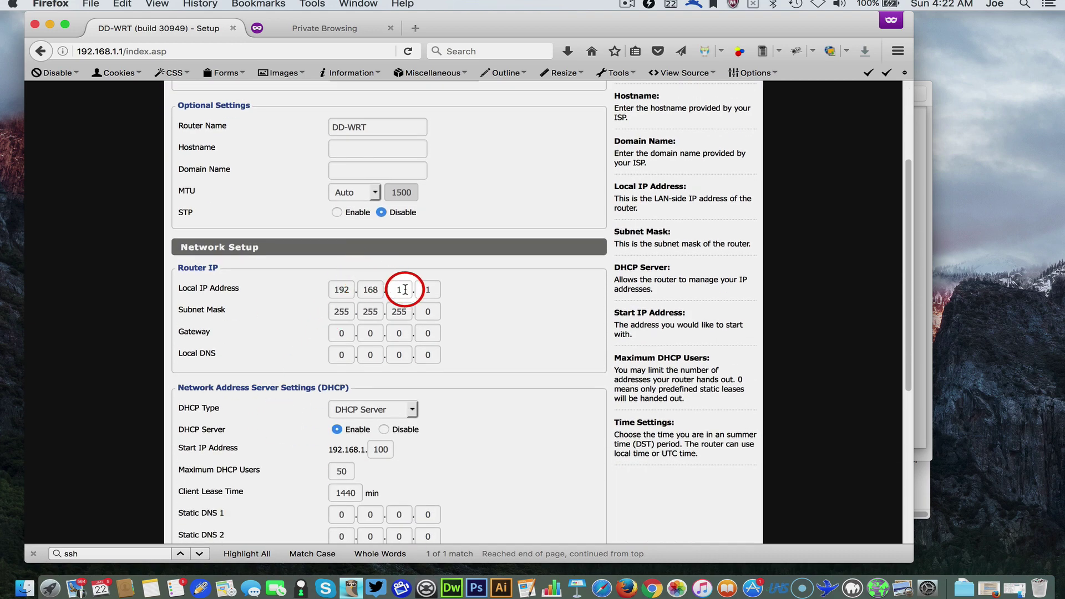
{"action": "left_click", "coordinate": [406, 289]}
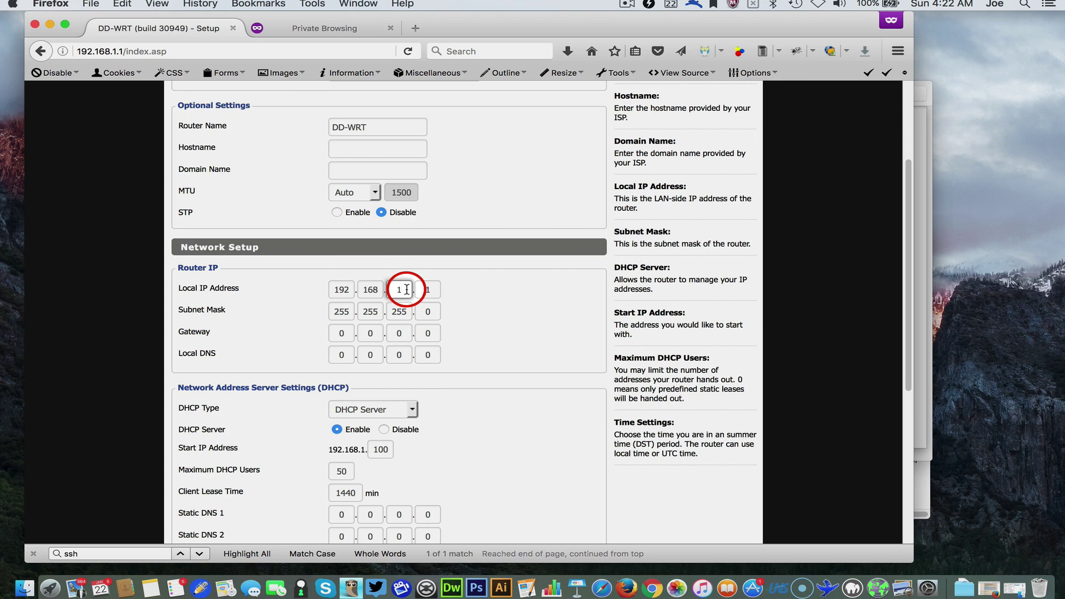
Try 20 as the third number of the router's Local IP Address, clear it and dismiss the range alert
{"action": "double_click", "coordinate": [406, 289]}
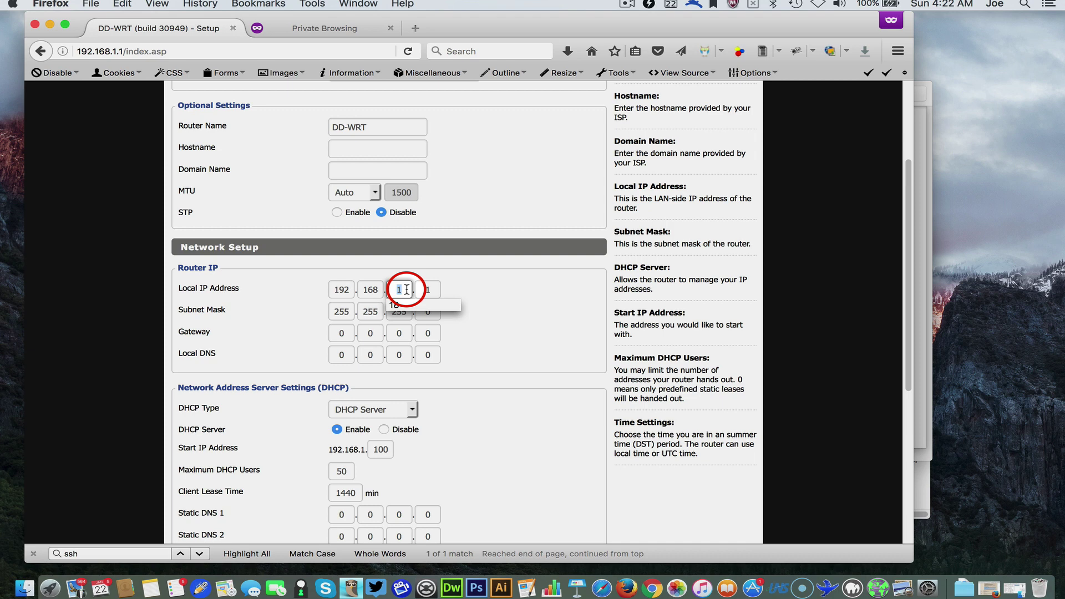
{"action": "type", "text": "2"}
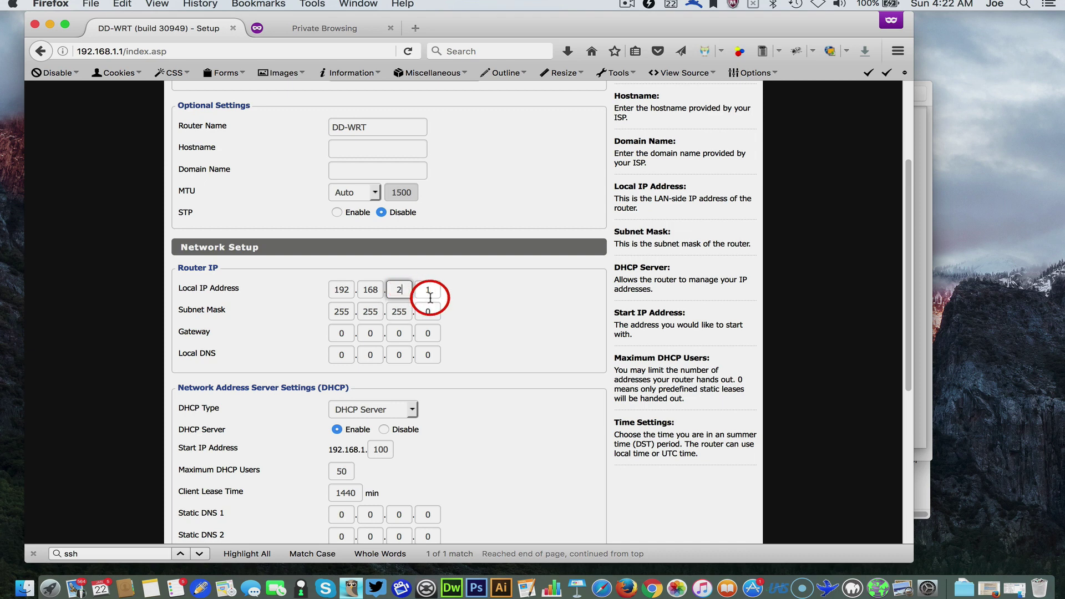
{"action": "type", "text": "0"}
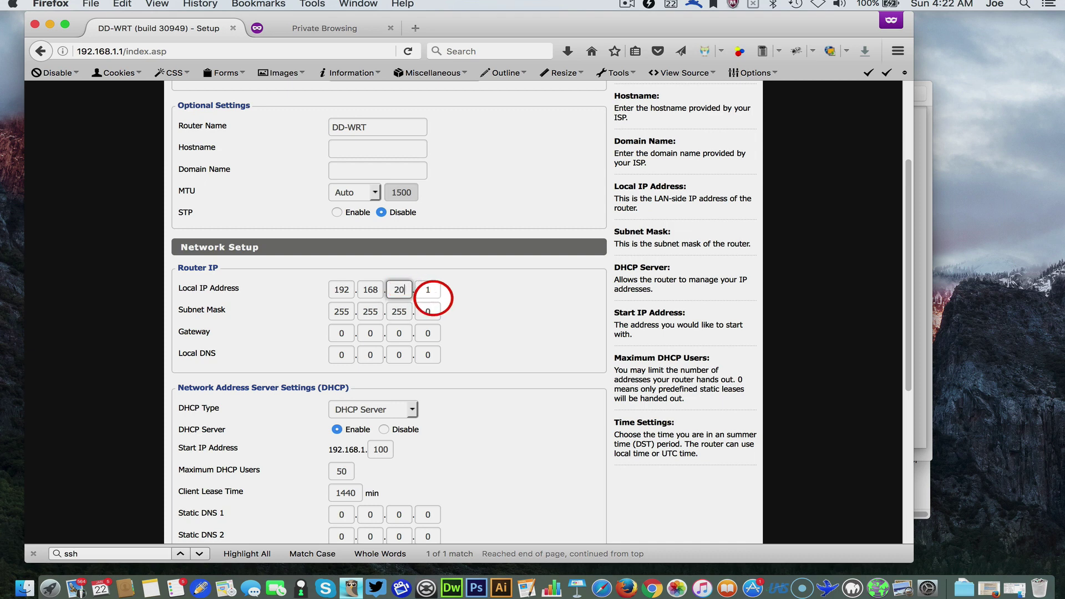
{"action": "key", "text": "BackSpace"}
{"action": "key", "text": "BackSpace"}
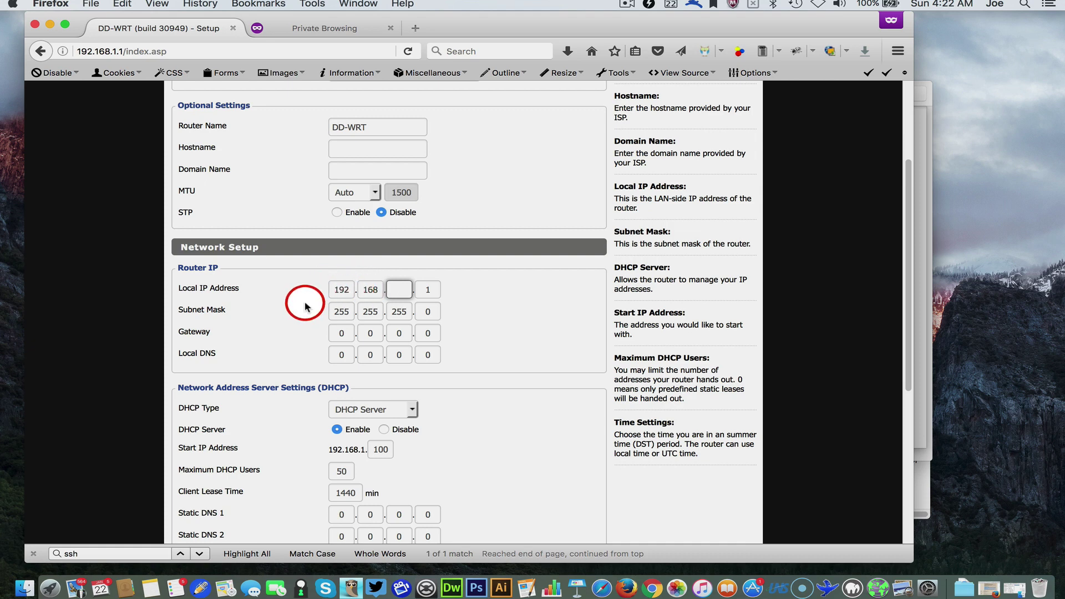
{"action": "left_click", "coordinate": [334, 292]}
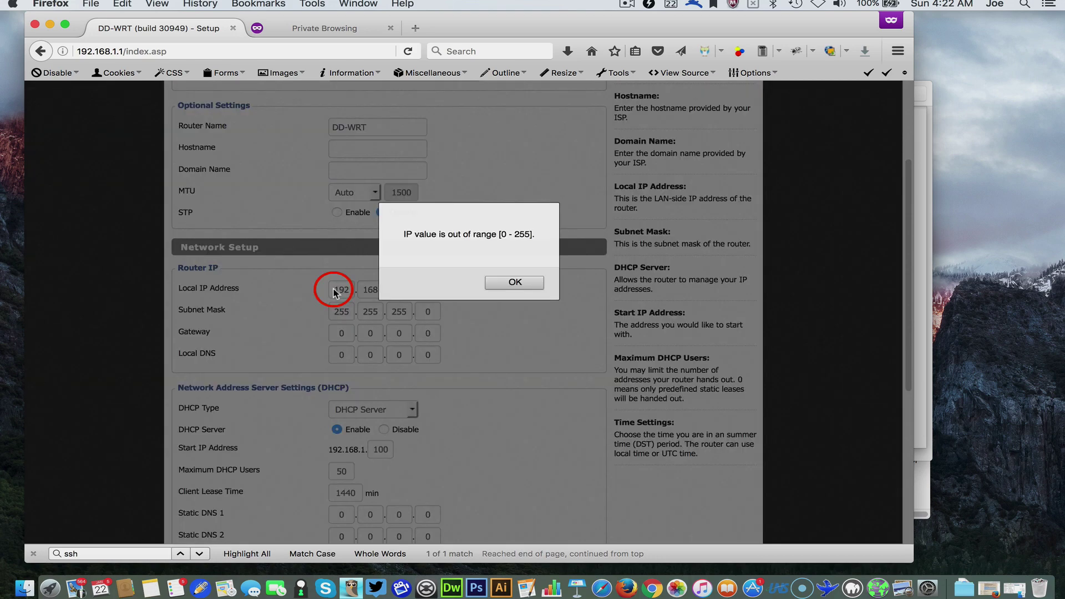
{"action": "left_click", "coordinate": [488, 282]}
Set both the first and second numbers of the router's Local IP Address to 10
{"action": "double_click", "coordinate": [406, 293]}
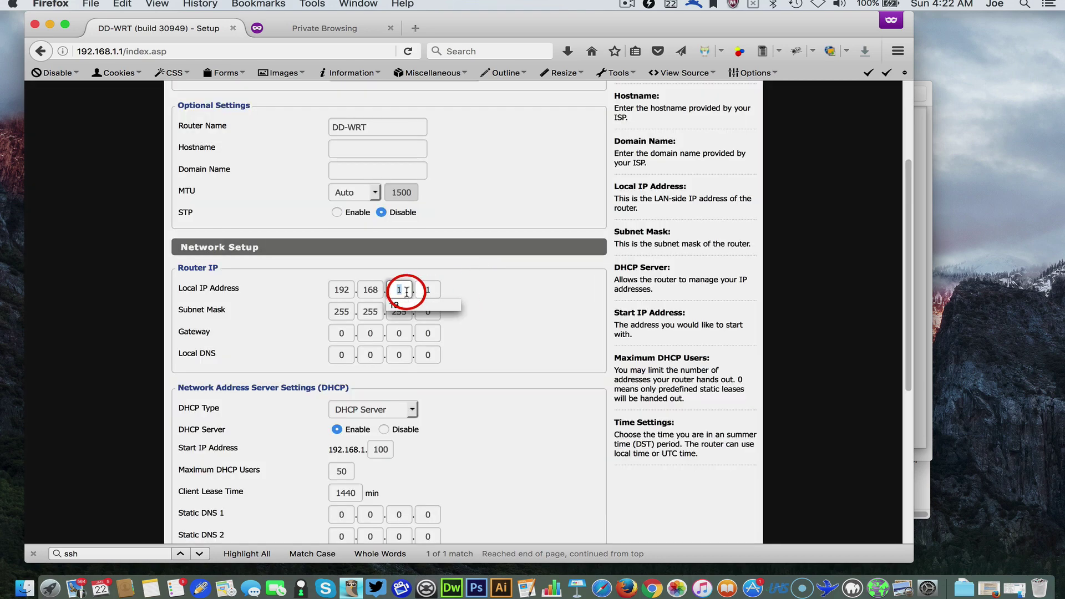
{"action": "double_click", "coordinate": [340, 291]}
{"action": "type", "text": "10"}
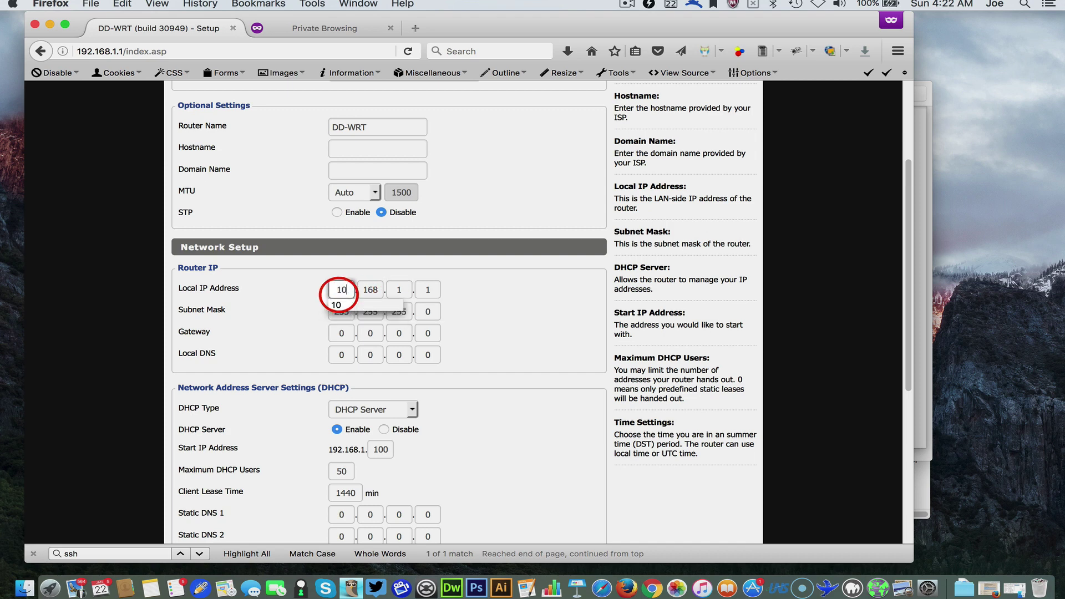
{"action": "key", "text": "Tab"}
{"action": "type", "text": "10"}
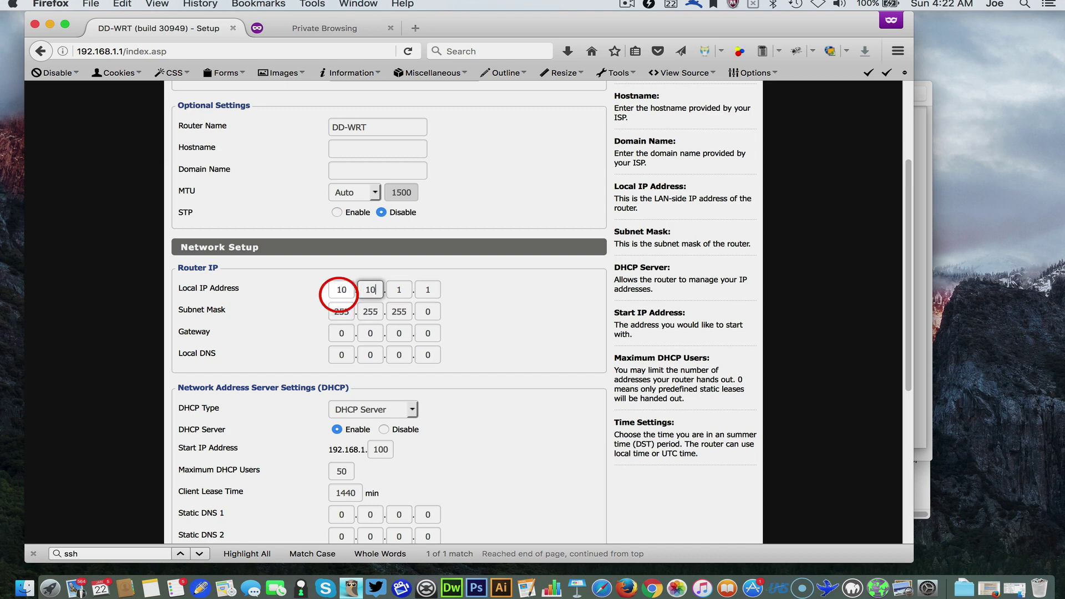
Change the first two numbers of the router's Local IP Address back to 192 and 168
{"action": "double_click", "coordinate": [334, 290]}
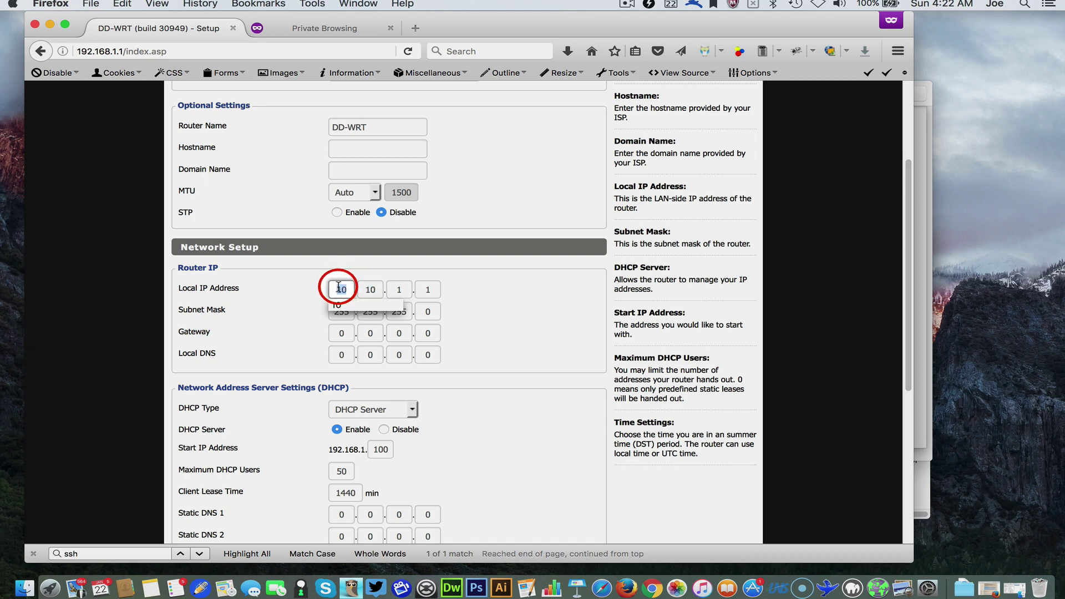
{"action": "type", "text": "192"}
{"action": "key", "text": "Tab"}
{"action": "type", "text": "1"}
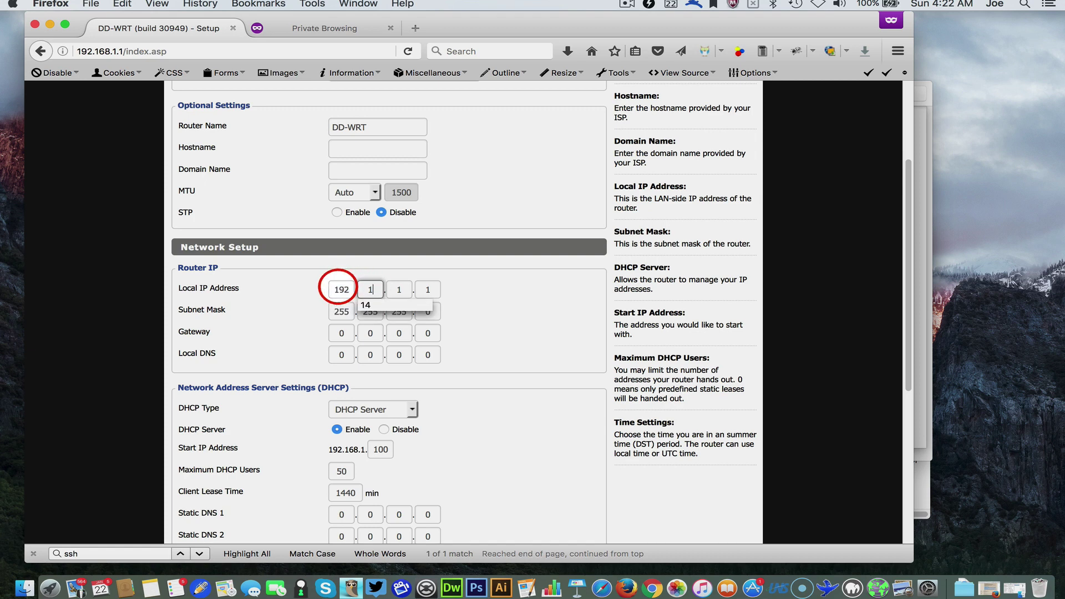
{"action": "type", "text": "68"}
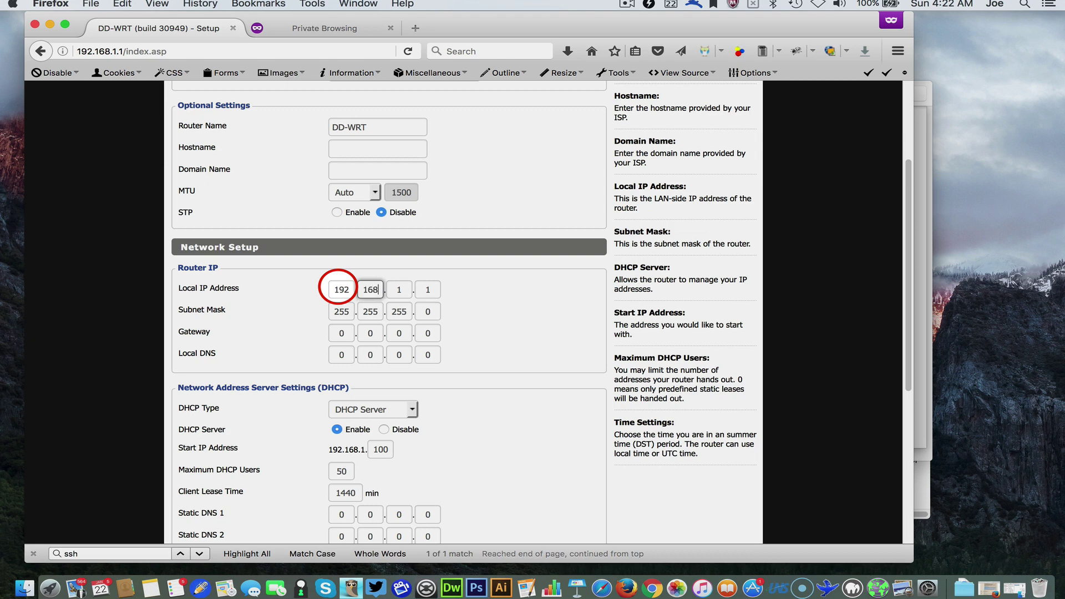
Set the first two numbers of the router's Local IP Address to 50 and 38
{"action": "double_click", "coordinate": [346, 287]}
{"action": "type", "text": "50"}
{"action": "key", "text": "Tab"}
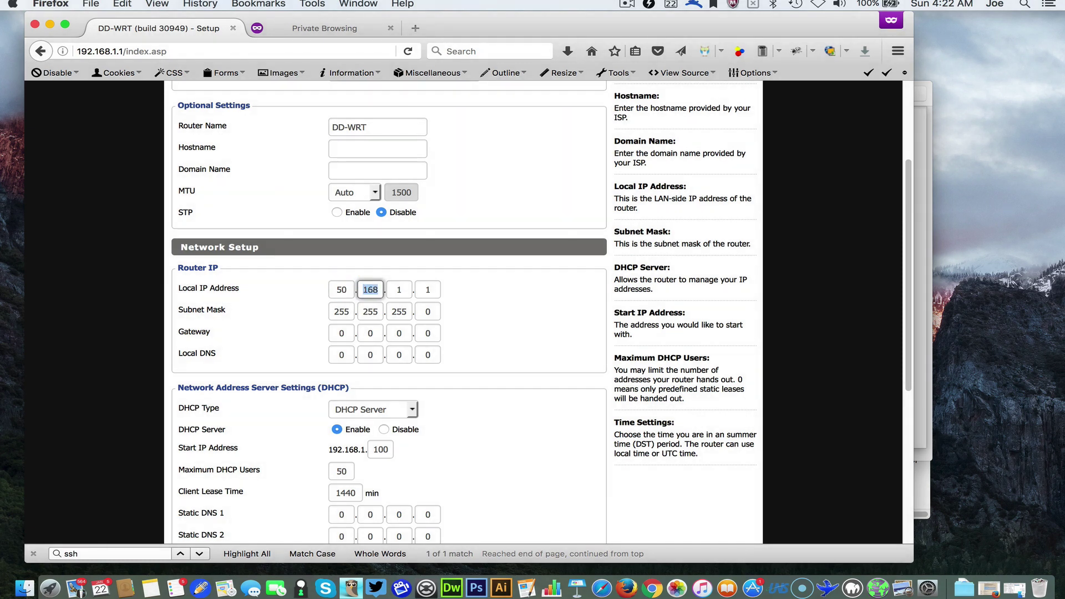
{"action": "type", "text": "38"}
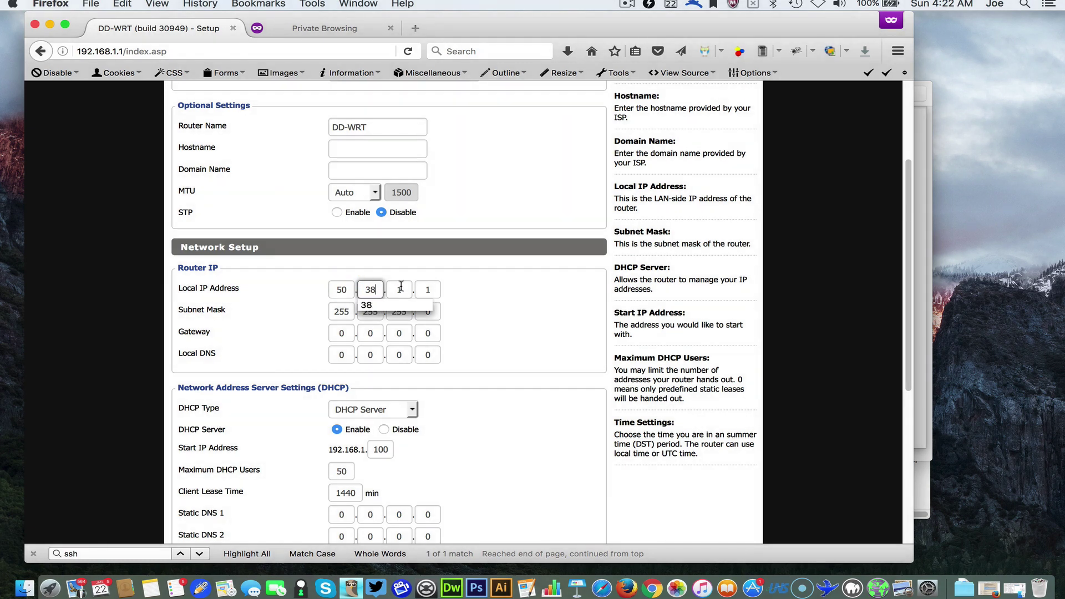
{"action": "left_click", "coordinate": [444, 282]}
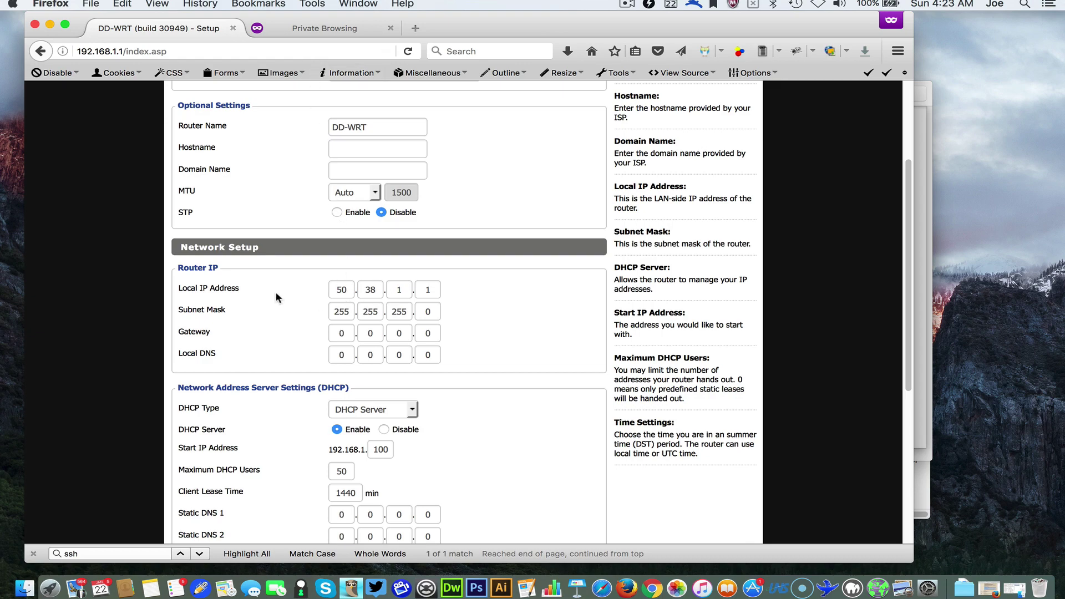
Set the first two numbers of the router's Local IP Address back to 192 and 168
{"action": "scroll", "coordinate": [261, 190], "scroll_direction": "up", "scroll_amount": 5}
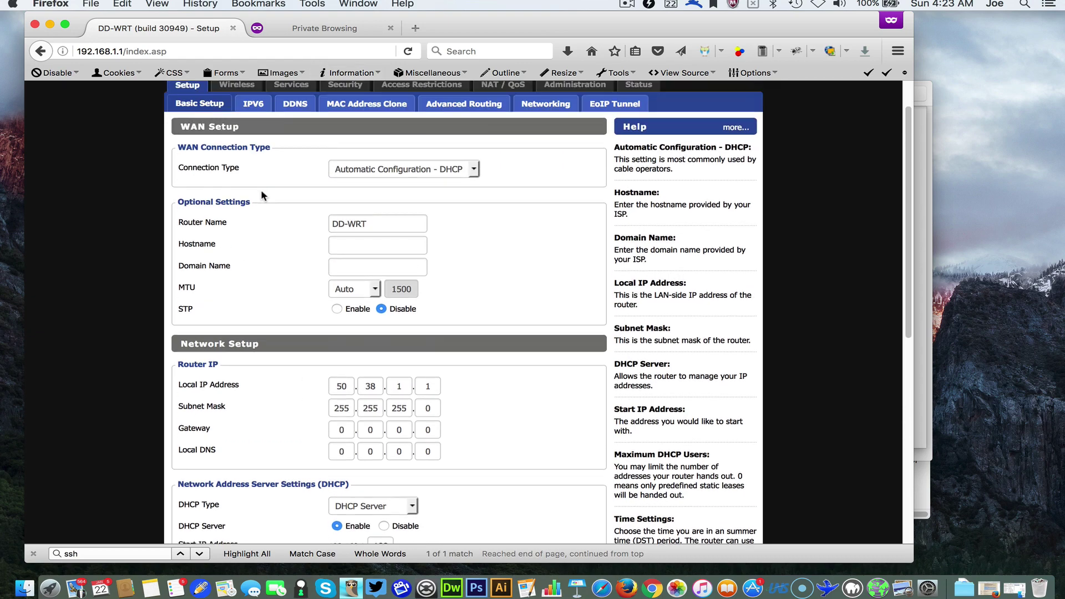
{"action": "scroll", "coordinate": [262, 192], "scroll_direction": "down", "scroll_amount": 3}
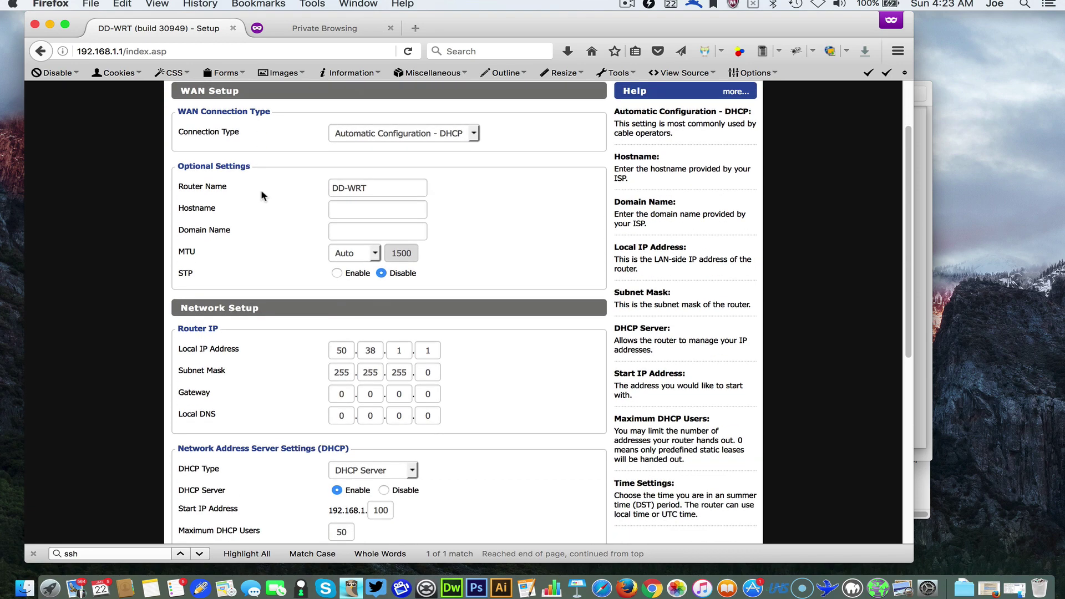
{"action": "double_click", "coordinate": [335, 349]}
{"action": "type", "text": "192"}
{"action": "key", "text": "Tab"}
{"action": "type", "text": "1"}
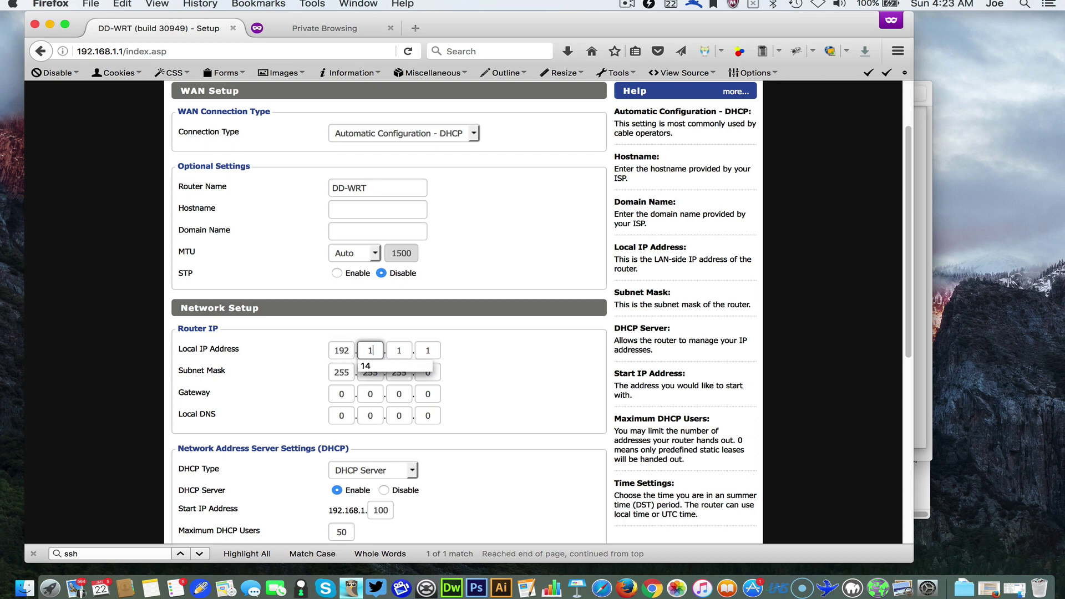
{"action": "type", "text": "68"}
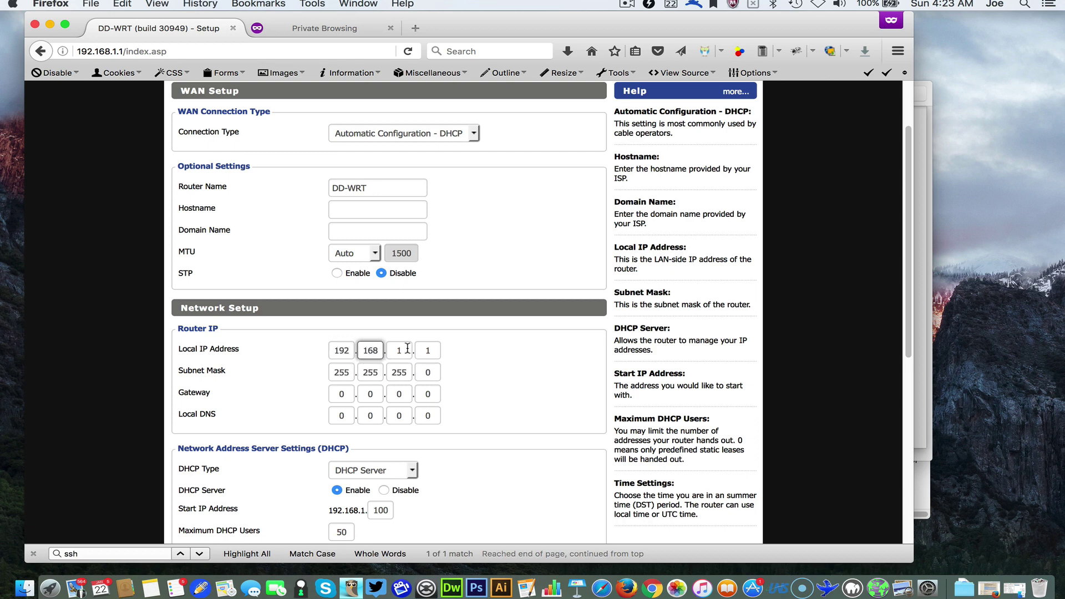
Set the last two numbers of the router's Local IP Address to 39 and 1
{"action": "double_click", "coordinate": [407, 348]}
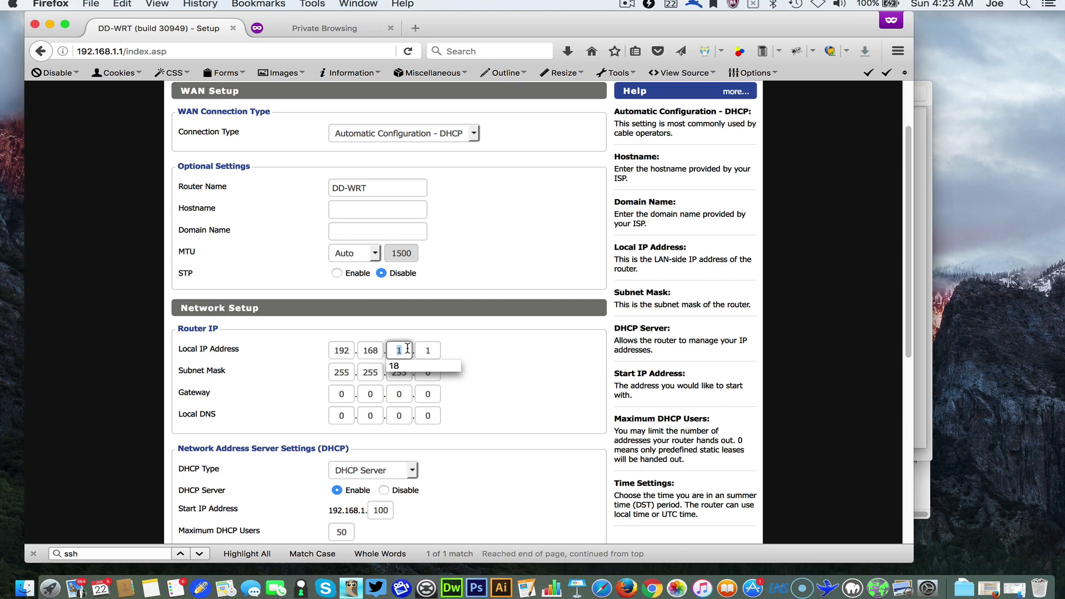
{"action": "type", "text": "39"}
{"action": "double_click", "coordinate": [433, 348]}
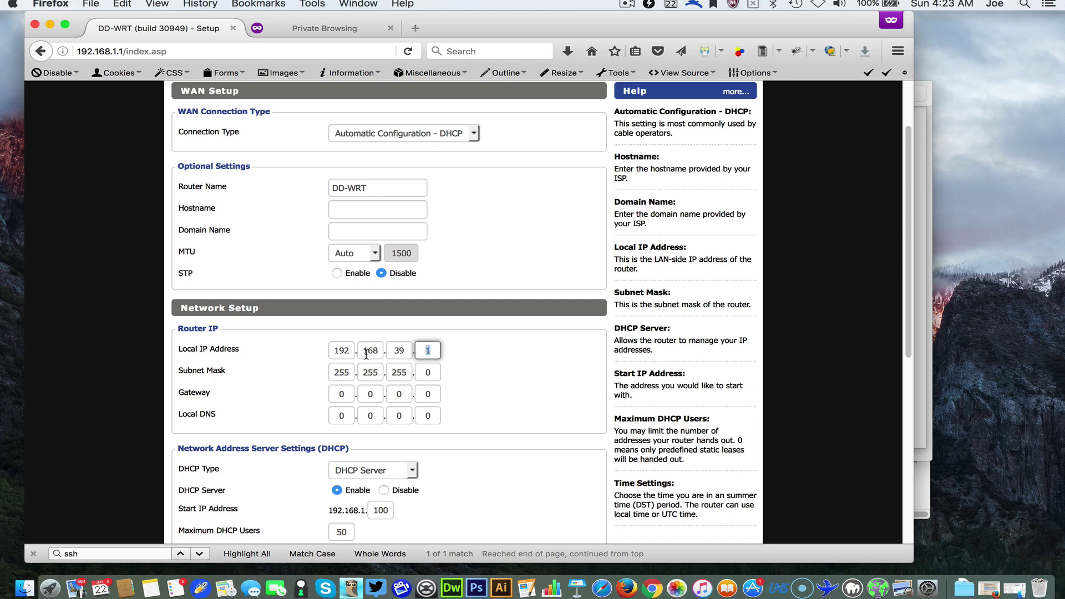
{"action": "type", "text": "12"}
{"action": "key", "text": "BackSpace"}
{"action": "key", "text": "BackSpace"}
{"action": "type", "text": "1"}
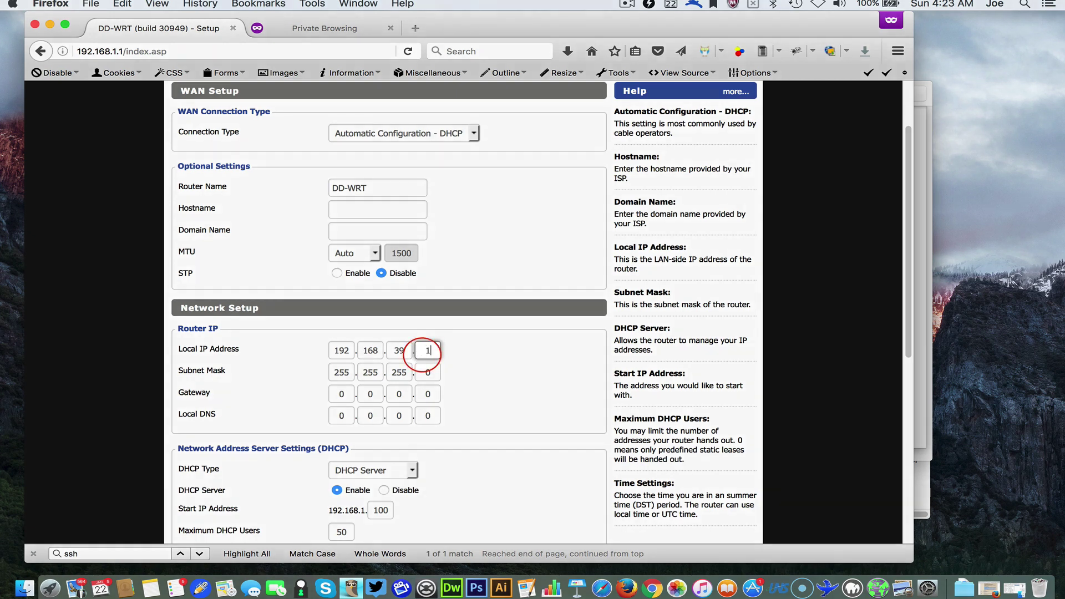
{"action": "left_click", "coordinate": [470, 365]}
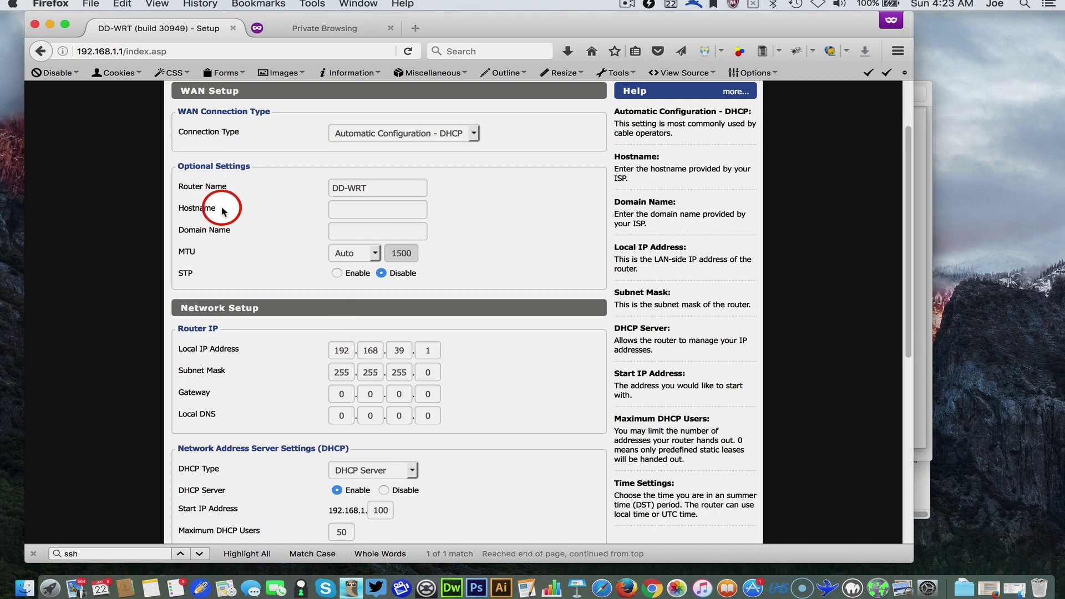
{"action": "left_click", "coordinate": [113, 50]}
{"action": "triple_click", "coordinate": [113, 50]}
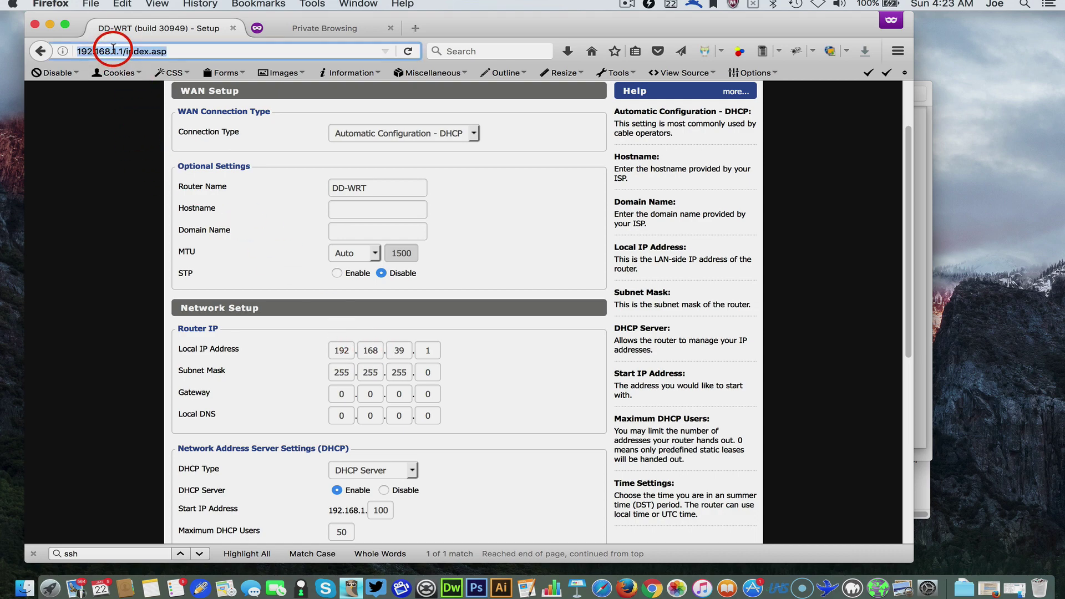
{"action": "left_click", "coordinate": [232, 368]}
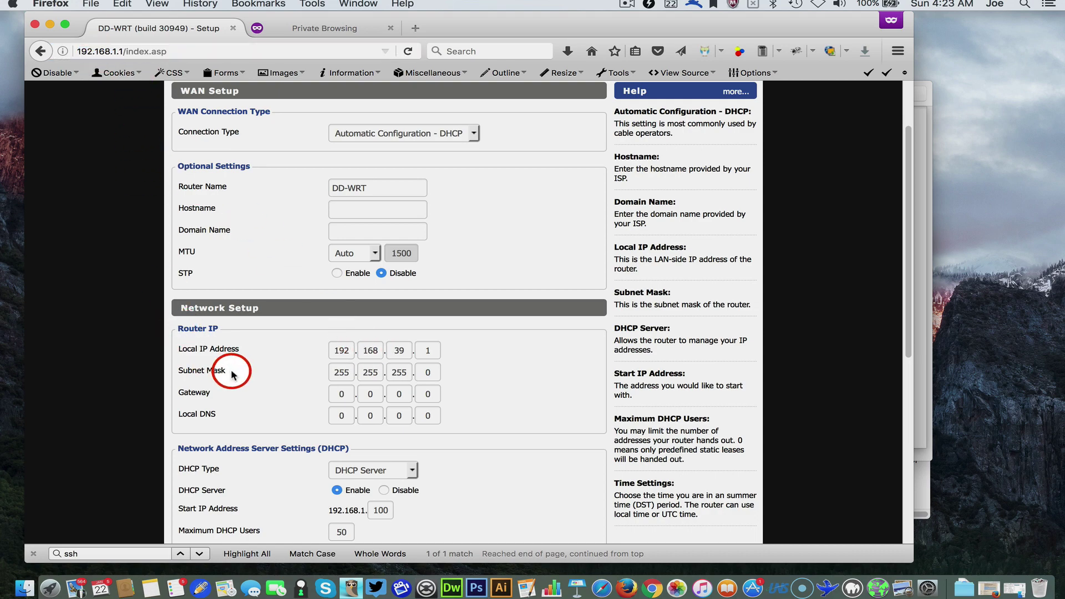
Try 208 and then 8 as the Maximum DHCP Users in the DHCP settings
{"action": "scroll", "coordinate": [231, 368], "scroll_direction": "down", "scroll_amount": 3}
{"action": "scroll", "coordinate": [230, 375], "scroll_direction": "down", "scroll_amount": 1}
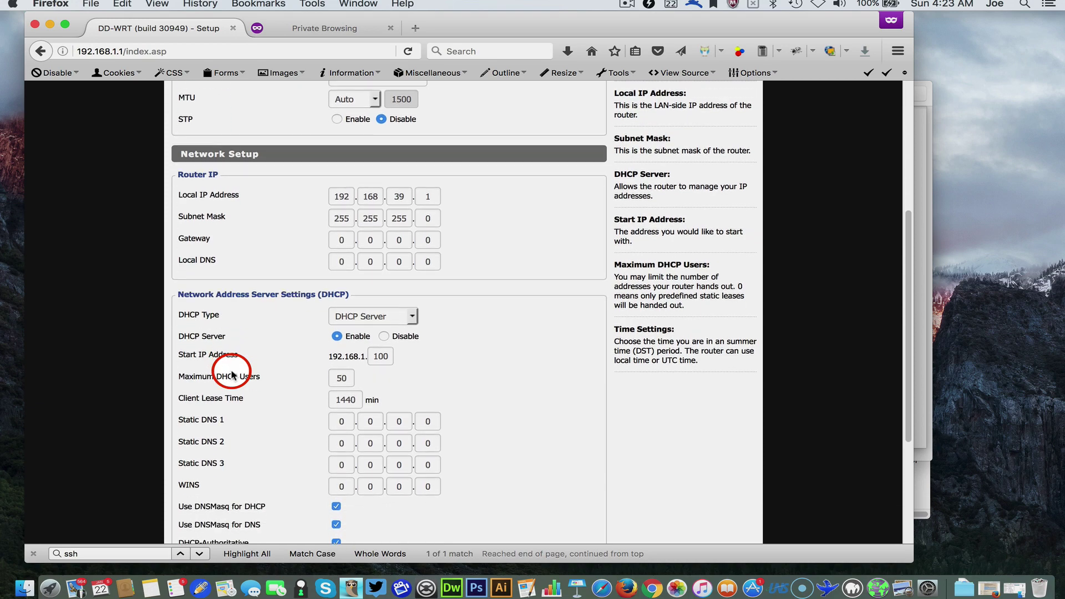
{"action": "left_click", "coordinate": [375, 357]}
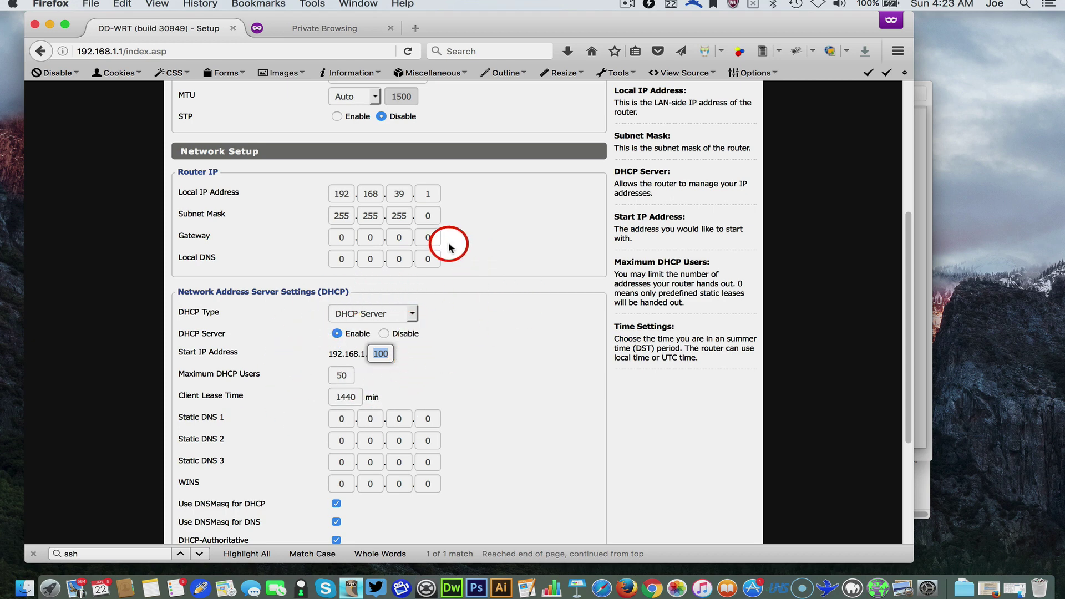
{"action": "double_click", "coordinate": [342, 377]}
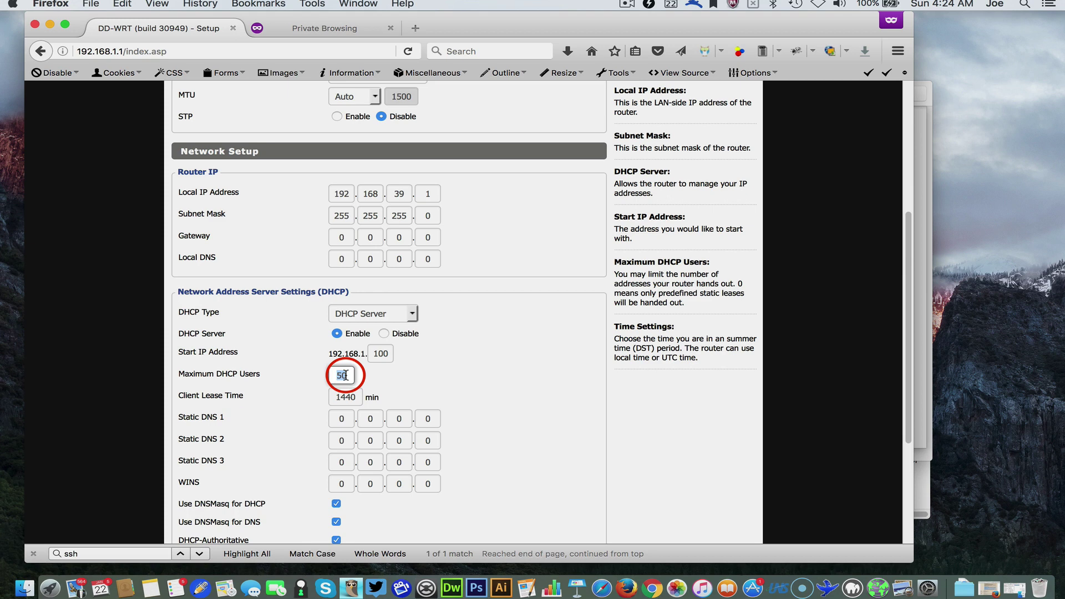
{"action": "type", "text": "20"}
{"action": "type", "text": "8"}
{"action": "key", "text": "BackSpace"}
{"action": "key", "text": "BackSpace"}
{"action": "key", "text": "BackSpace"}
{"action": "type", "text": "8"}
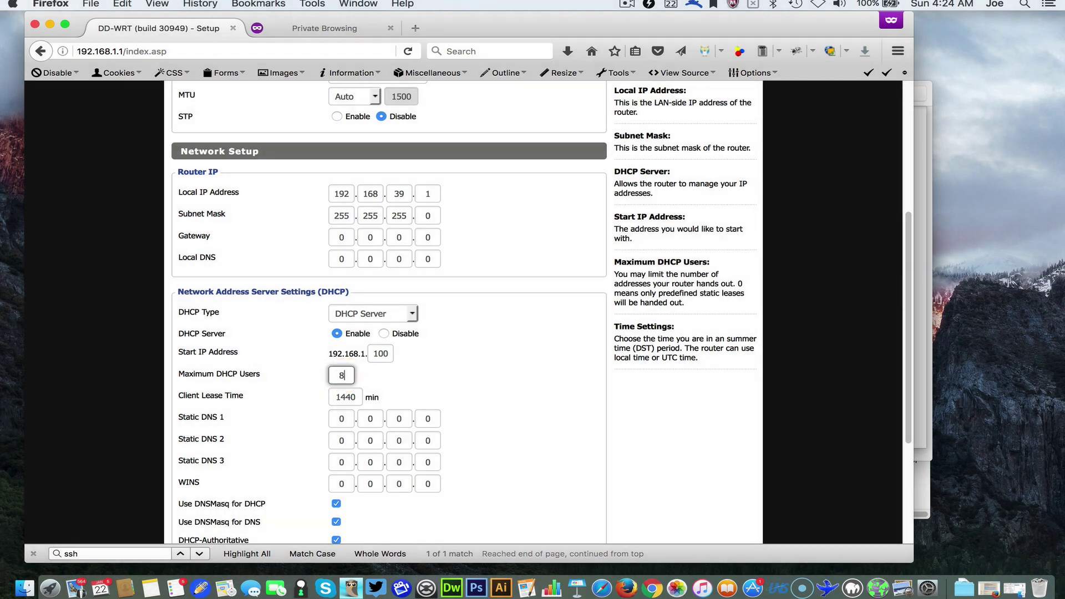
Set the Maximum DHCP Users to 15
{"action": "double_click", "coordinate": [337, 376]}
{"action": "type", "text": "15"}
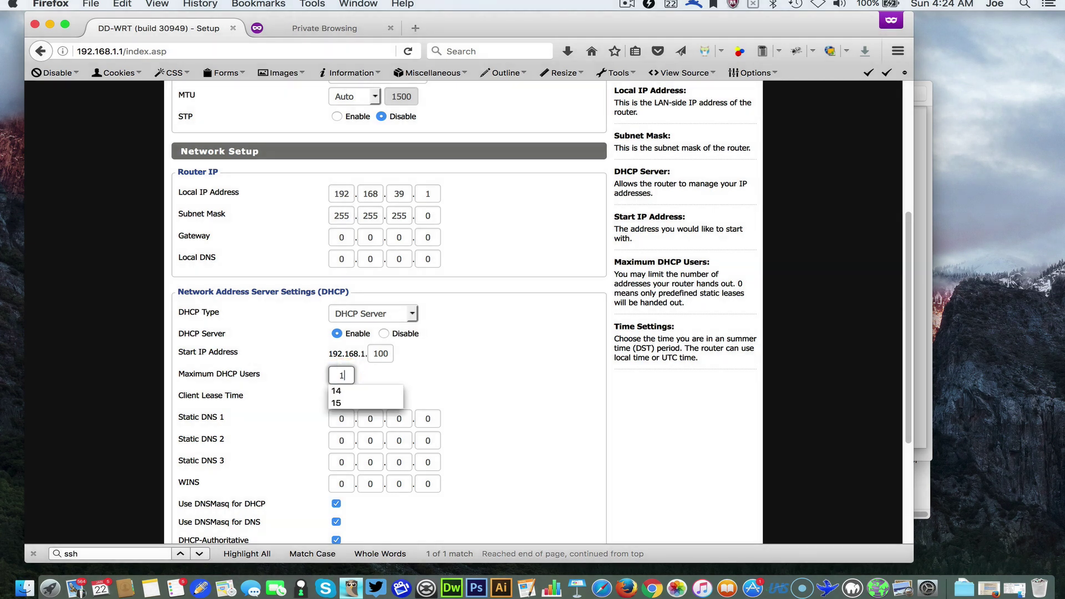
{"action": "left_click", "coordinate": [377, 376]}
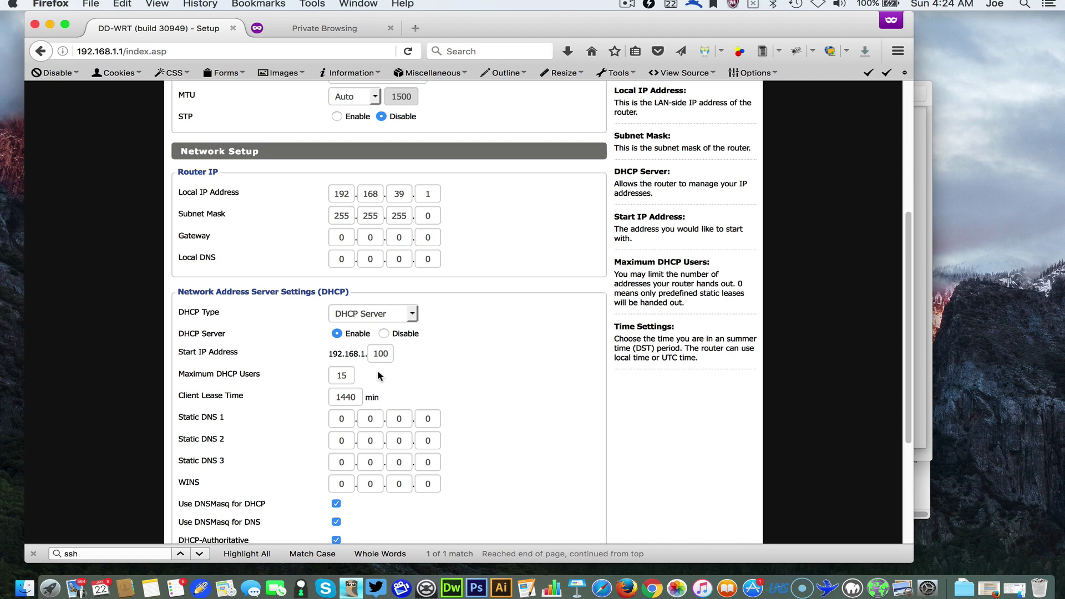
Try 20 and then 30 as the Maximum DHCP Users, and return the value to 15
{"action": "double_click", "coordinate": [338, 374]}
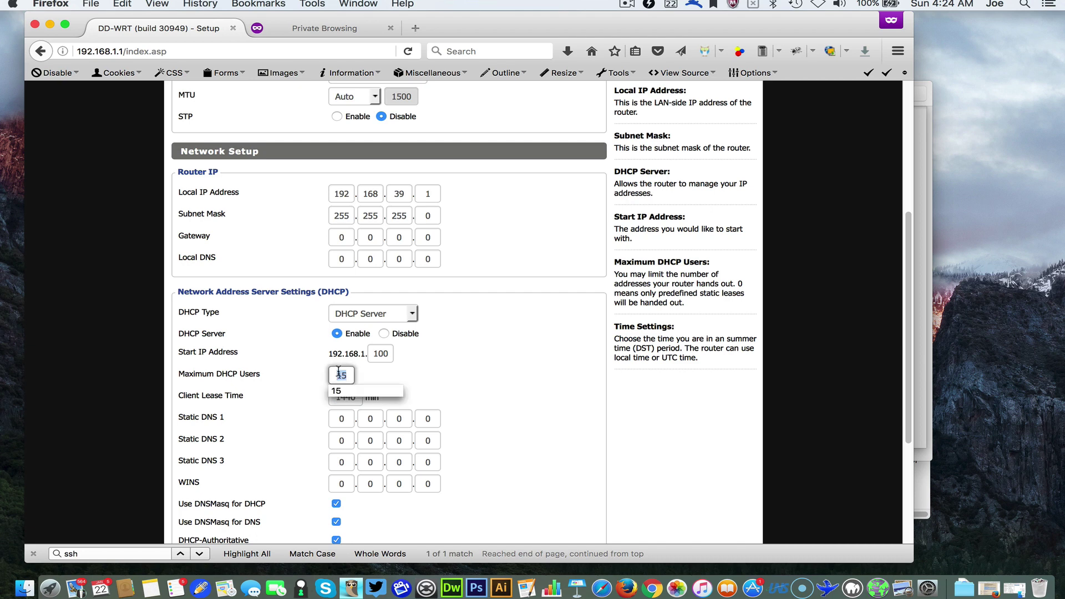
{"action": "type", "text": "20"}
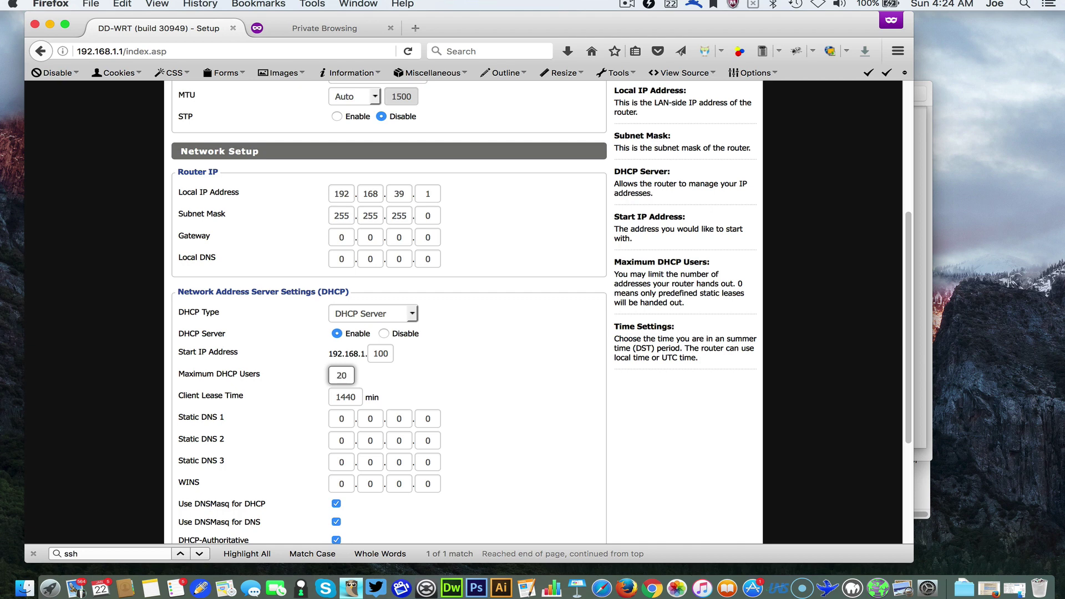
{"action": "key", "text": "BackSpace"}
{"action": "key", "text": "BackSpace"}
{"action": "type", "text": "30"}
{"action": "left_click", "coordinate": [384, 376]}
{"action": "double_click", "coordinate": [344, 375]}
{"action": "type", "text": "15"}
{"action": "left_click", "coordinate": [416, 365]}
{"action": "scroll", "coordinate": [343, 377], "scroll_direction": "up", "scroll_amount": 5}
{"action": "scroll", "coordinate": [344, 377], "scroll_direction": "up", "scroll_amount": 2}
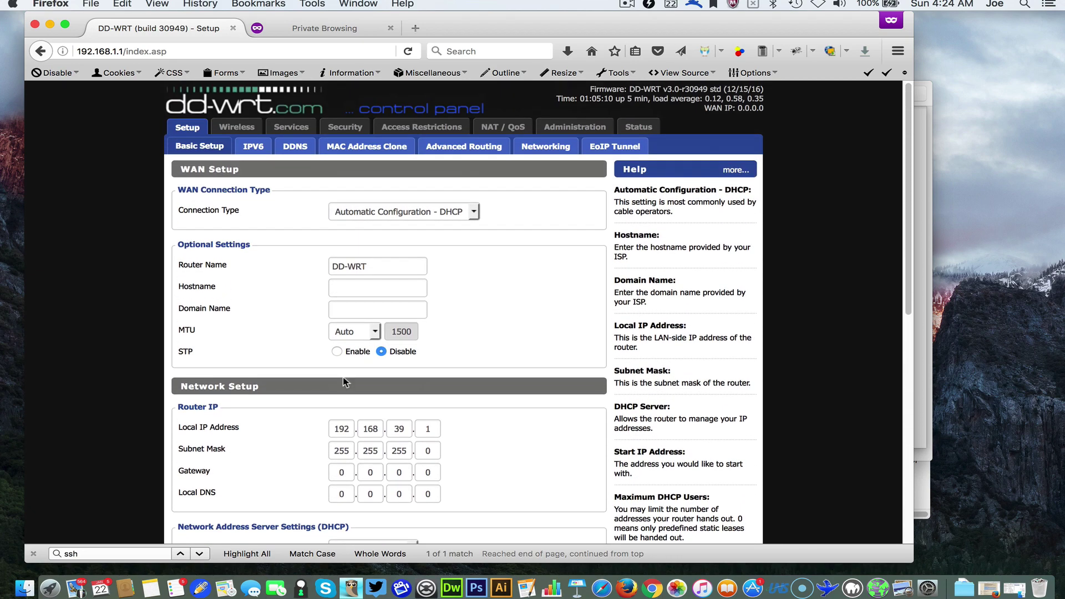
{"action": "left_click", "coordinate": [330, 156]}
{"action": "scroll", "coordinate": [291, 240], "scroll_direction": "down", "scroll_amount": 3}
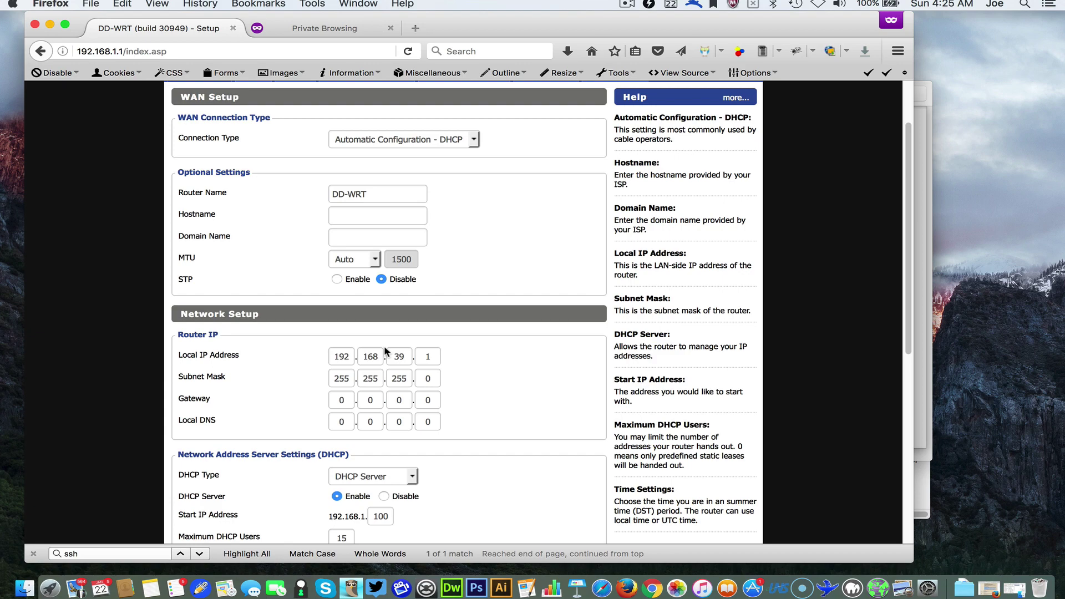
{"action": "scroll", "coordinate": [313, 254], "scroll_direction": "up", "scroll_amount": 3}
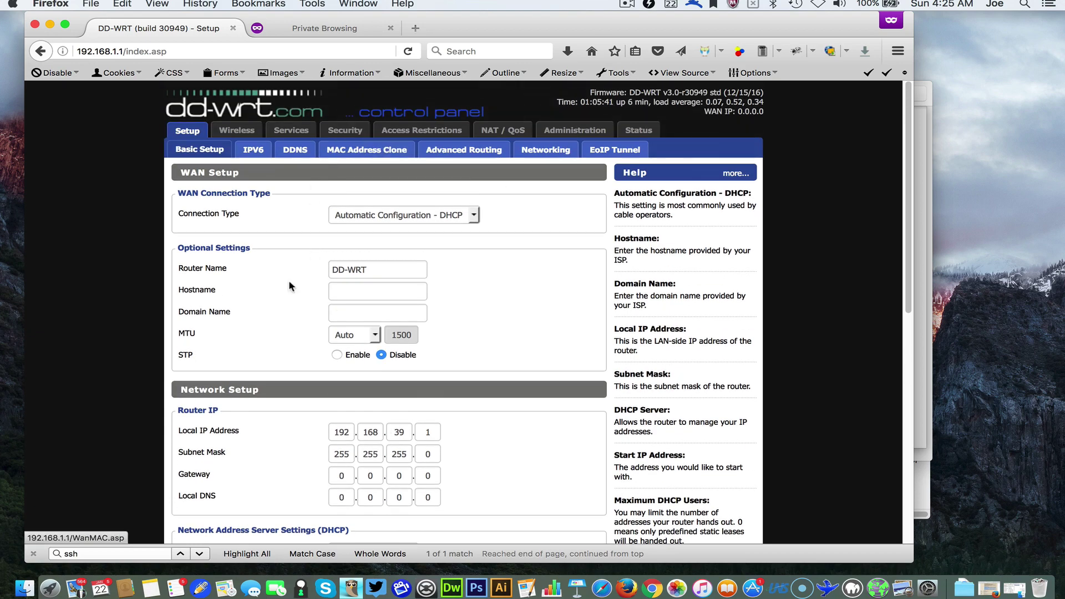
View the Time Zone choices in the Time Settings at the end of the Basic Setup page
{"action": "scroll", "coordinate": [288, 280], "scroll_direction": "down", "scroll_amount": 10}
{"action": "left_click", "coordinate": [361, 237]}
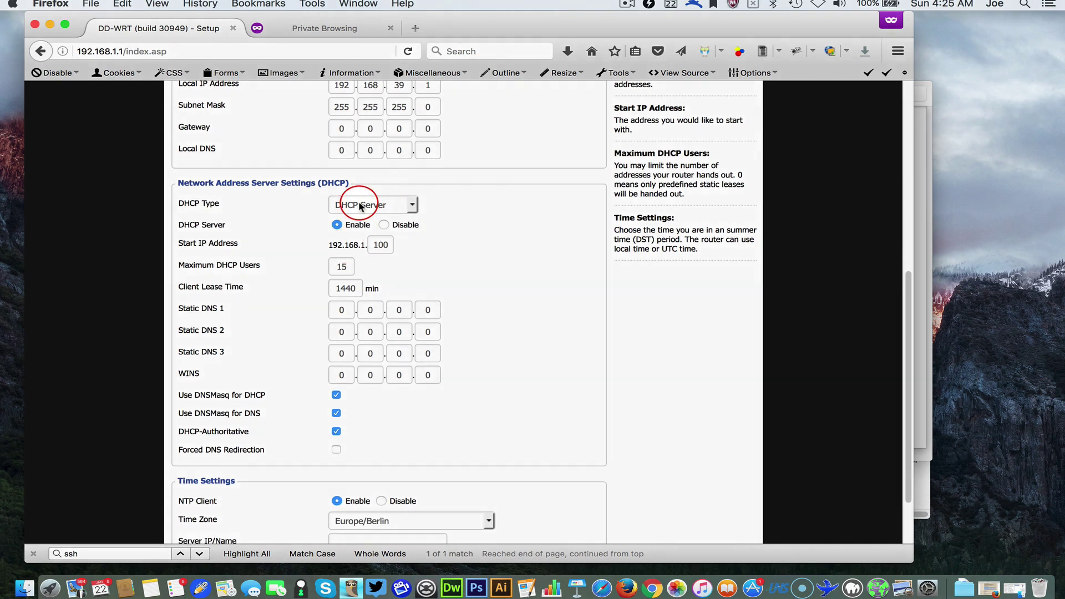
{"action": "scroll", "coordinate": [343, 447], "scroll_direction": "down", "scroll_amount": 2}
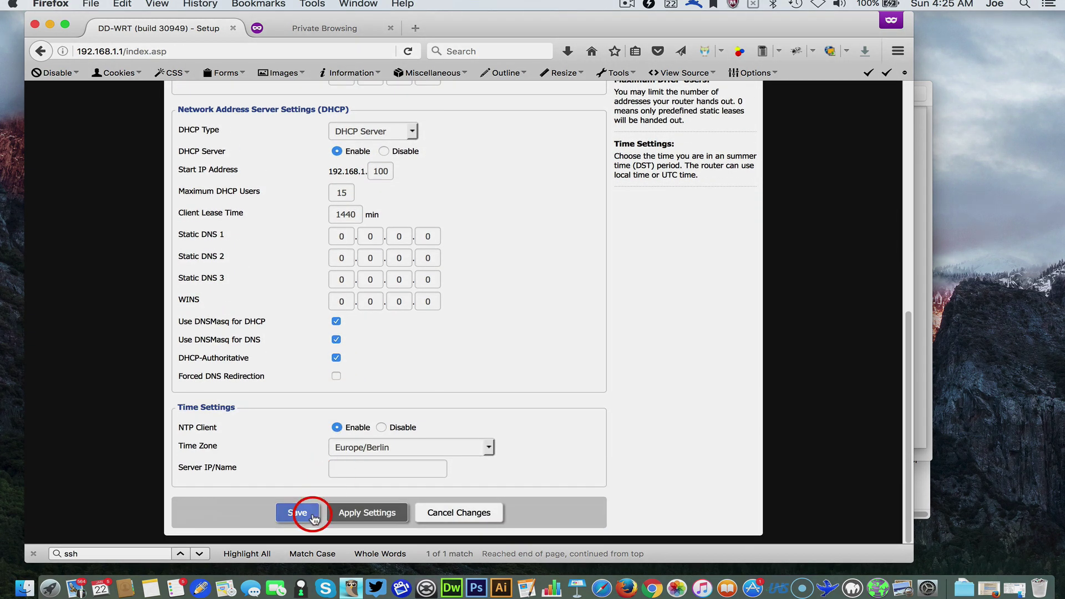
{"action": "left_click", "coordinate": [374, 450]}
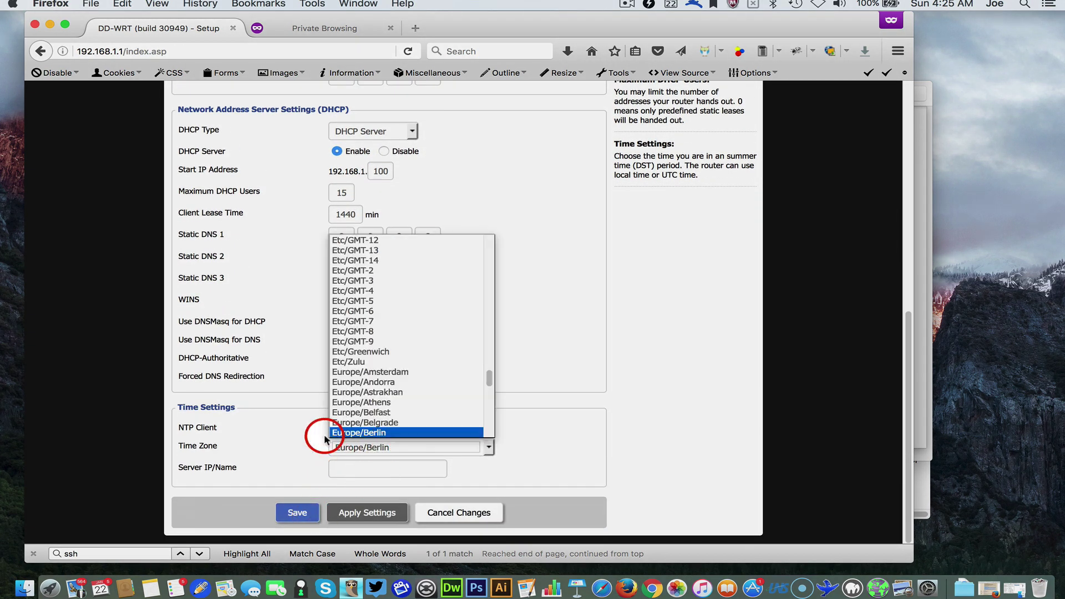
{"action": "left_click", "coordinate": [286, 491]}
{"action": "left_click", "coordinate": [368, 513]}
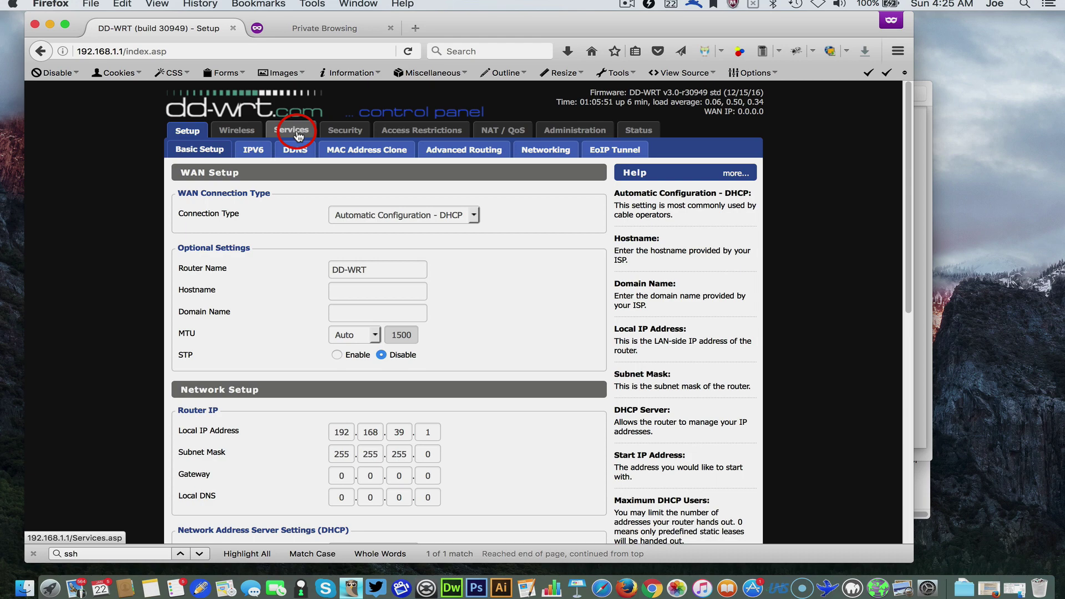
Open the basic wireless settings and set the 2.4 GHz interface ath0's Wireless Network Mode to N-Only (2.4 GHz)
{"action": "left_click", "coordinate": [249, 132]}
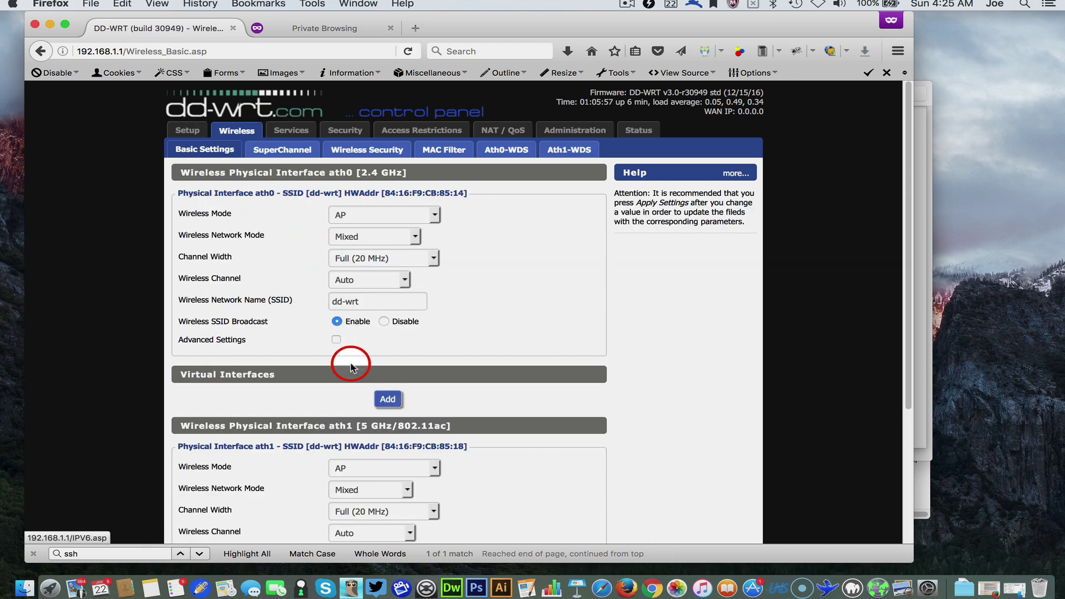
{"action": "left_click", "coordinate": [354, 238]}
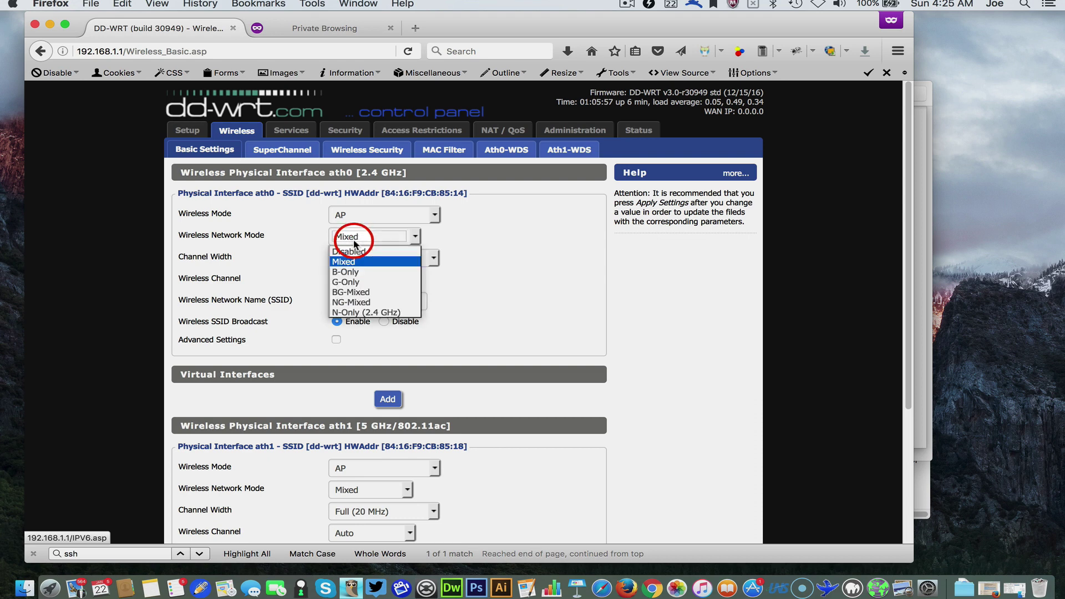
{"action": "left_click", "coordinate": [356, 313]}
Set the Wireless Network Mode of the 5 GHz interface ath1 to AC-Only
{"action": "scroll", "coordinate": [315, 275], "scroll_direction": "down", "scroll_amount": 5}
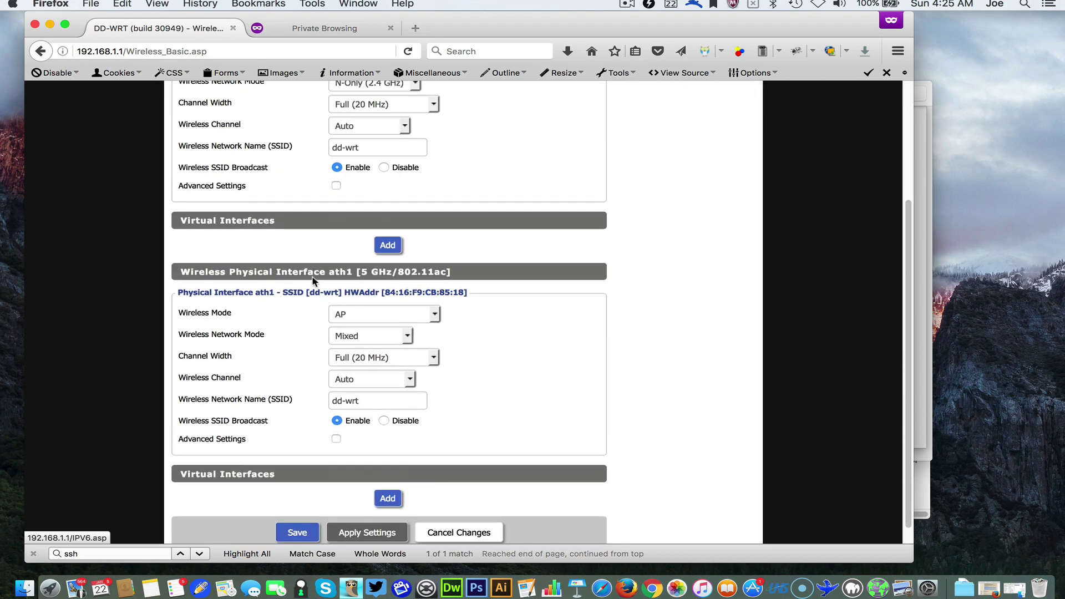
{"action": "scroll", "coordinate": [313, 278], "scroll_direction": "up", "scroll_amount": 4}
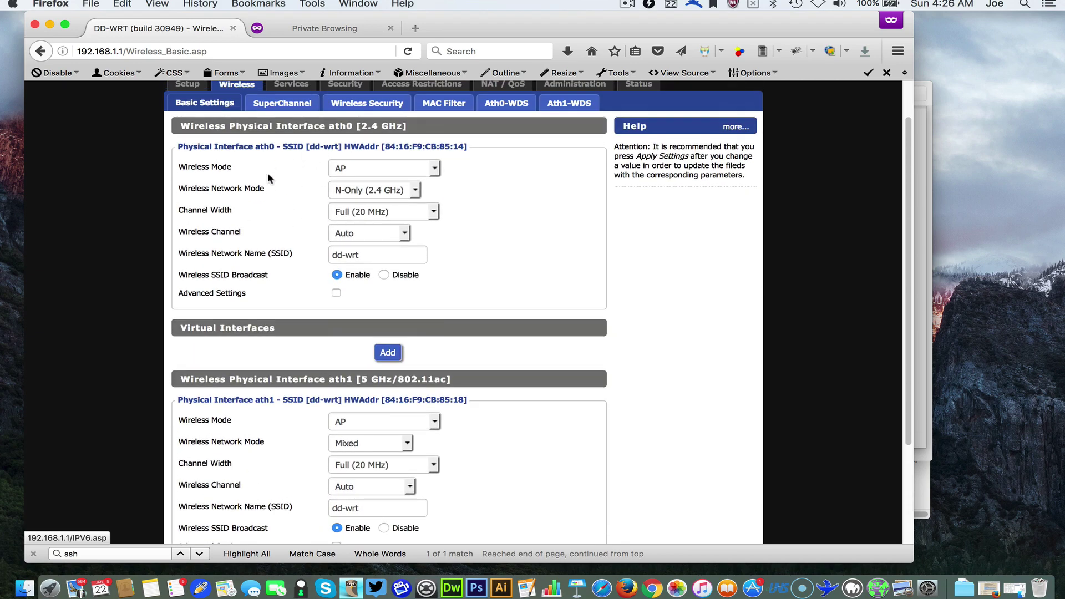
{"action": "scroll", "coordinate": [285, 205], "scroll_direction": "down", "scroll_amount": 4}
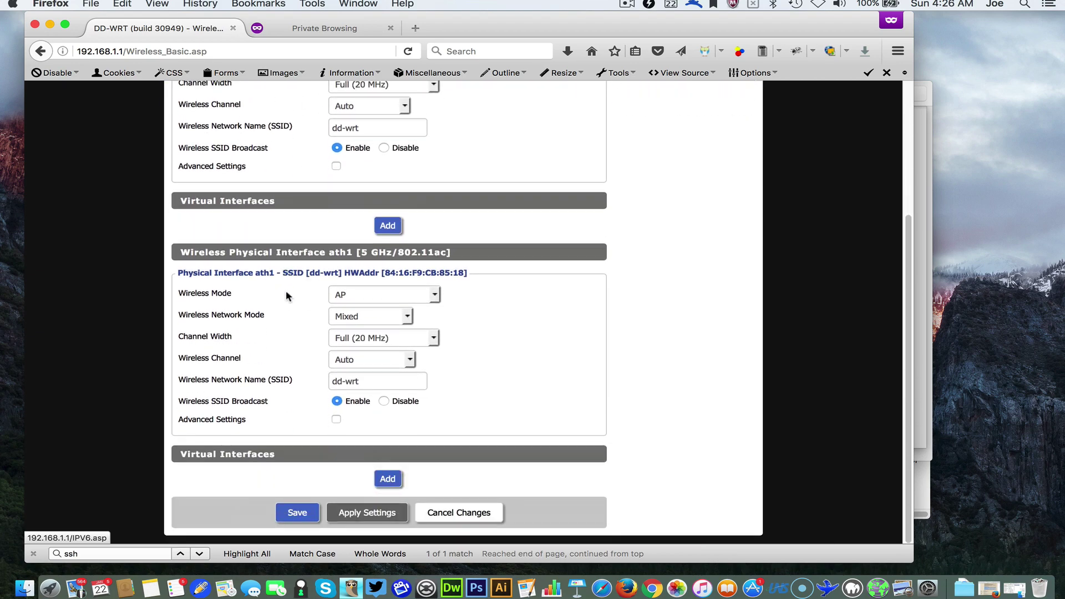
{"action": "left_click", "coordinate": [335, 317]}
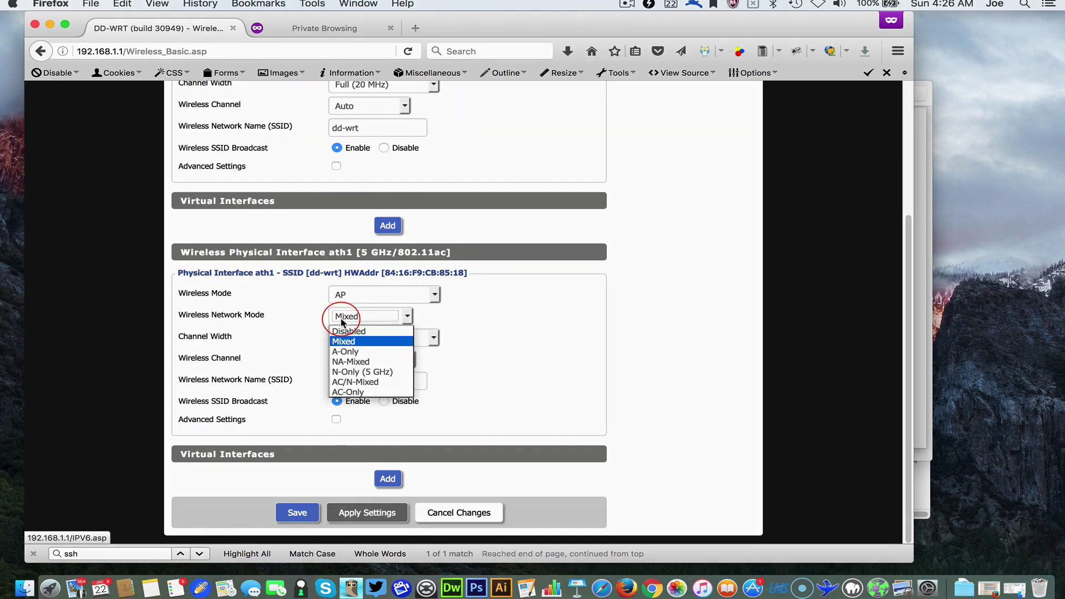
{"action": "left_click", "coordinate": [358, 395]}
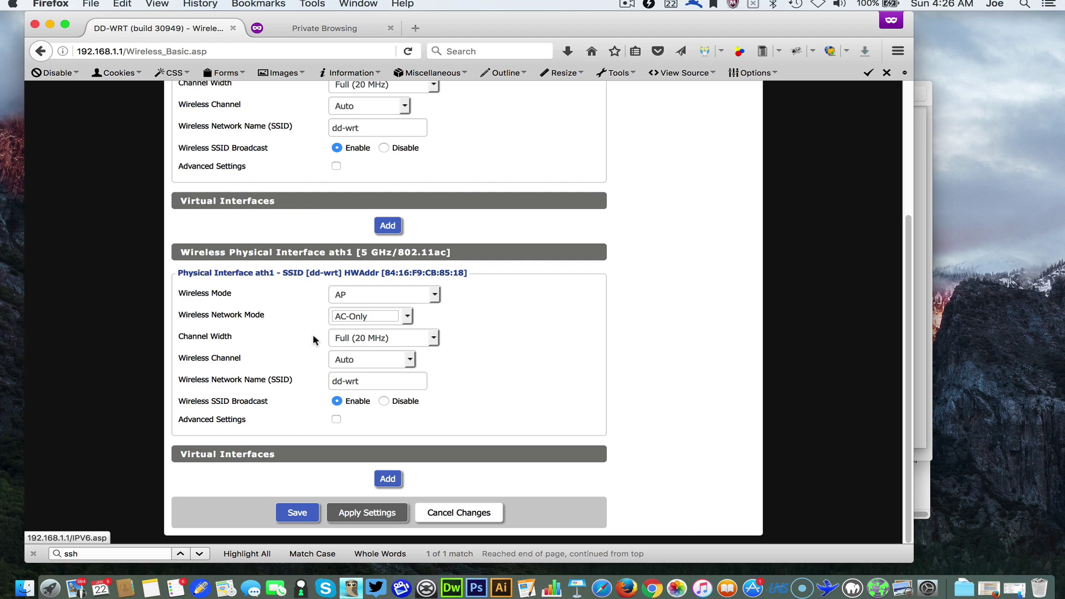
Check the Channel Width and Wireless Channel choices of the 5 GHz interface ath1
{"action": "left_click", "coordinate": [372, 340]}
{"action": "left_click", "coordinate": [371, 340]}
{"action": "left_click", "coordinate": [348, 365]}
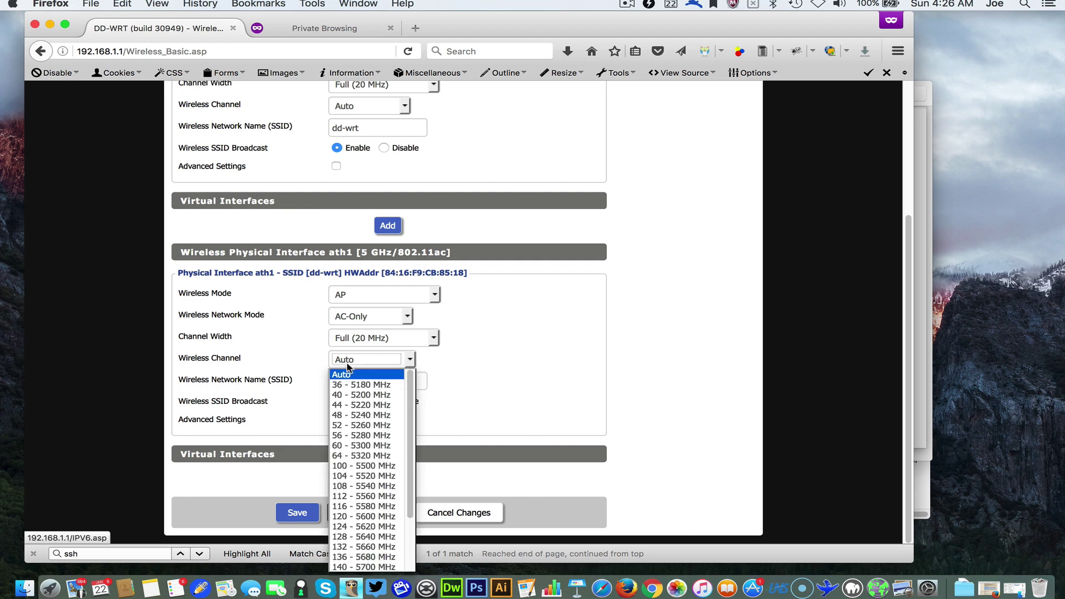
{"action": "left_click", "coordinate": [315, 353]}
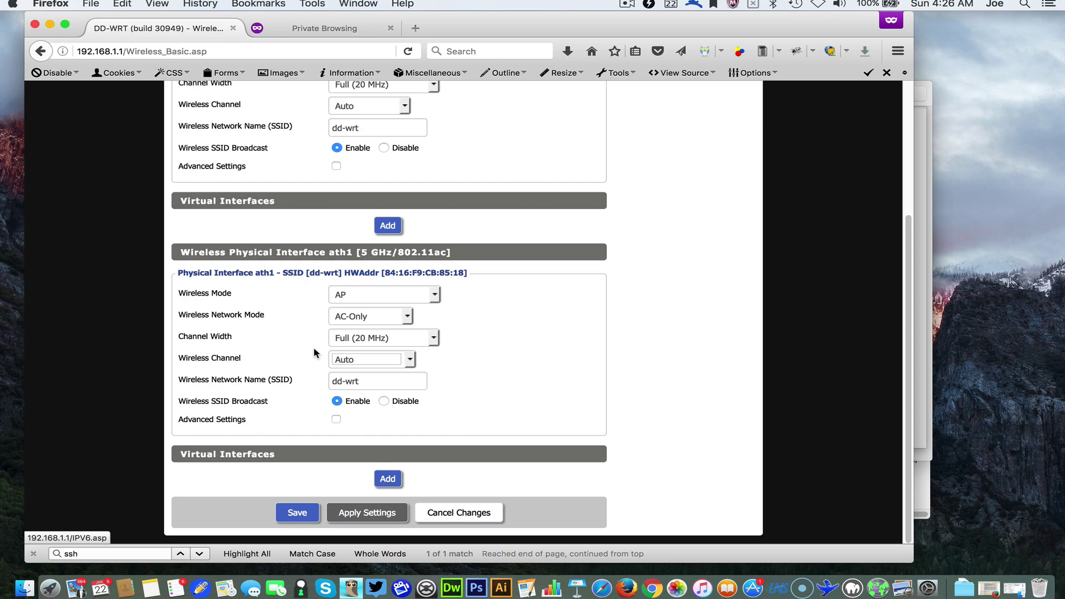
{"action": "scroll", "coordinate": [314, 349], "scroll_direction": "up", "scroll_amount": 3}
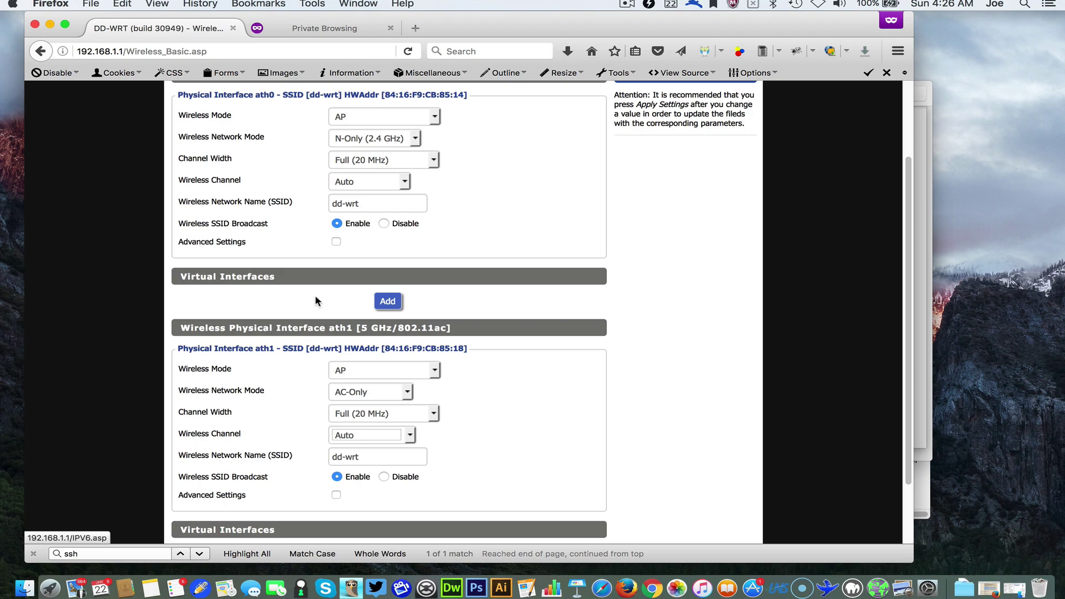
Set the Wireless Network Name (SSID) of the 2.4 GHz interface ath0 to FBI SURVEILLANCE
{"action": "scroll", "coordinate": [315, 301], "scroll_direction": "down", "scroll_amount": 3}
{"action": "scroll", "coordinate": [358, 389], "scroll_direction": "up", "scroll_amount": 6}
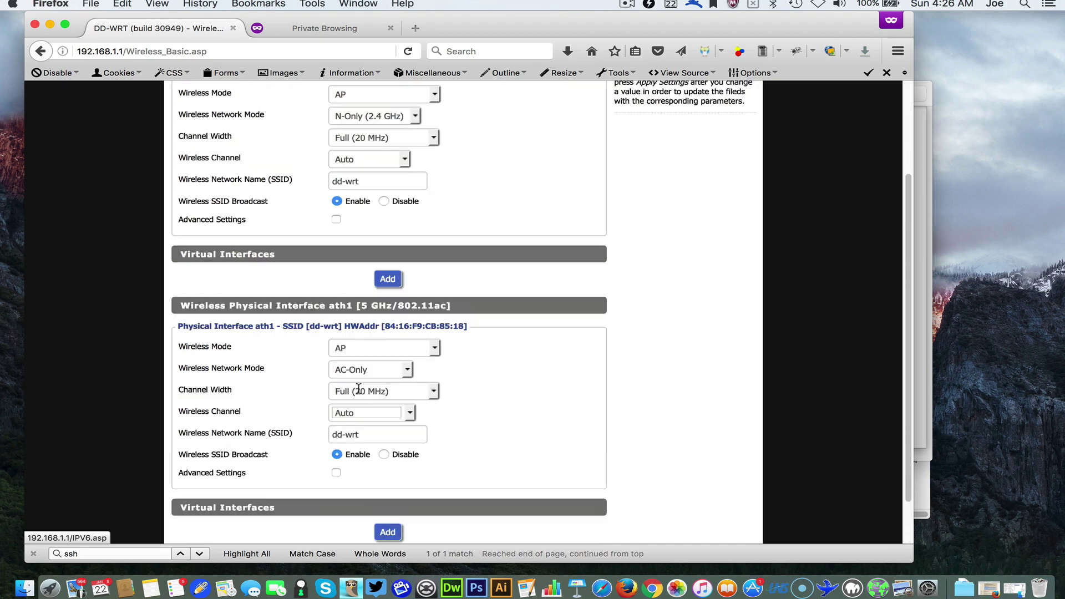
{"action": "triple_click", "coordinate": [360, 289]}
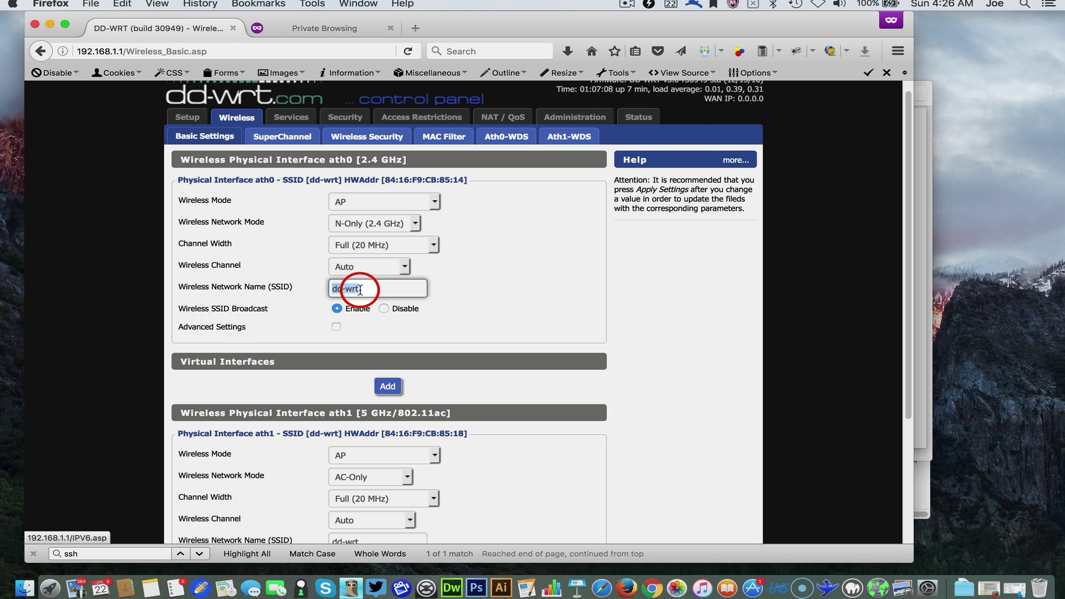
{"action": "type", "text": "FBI"}
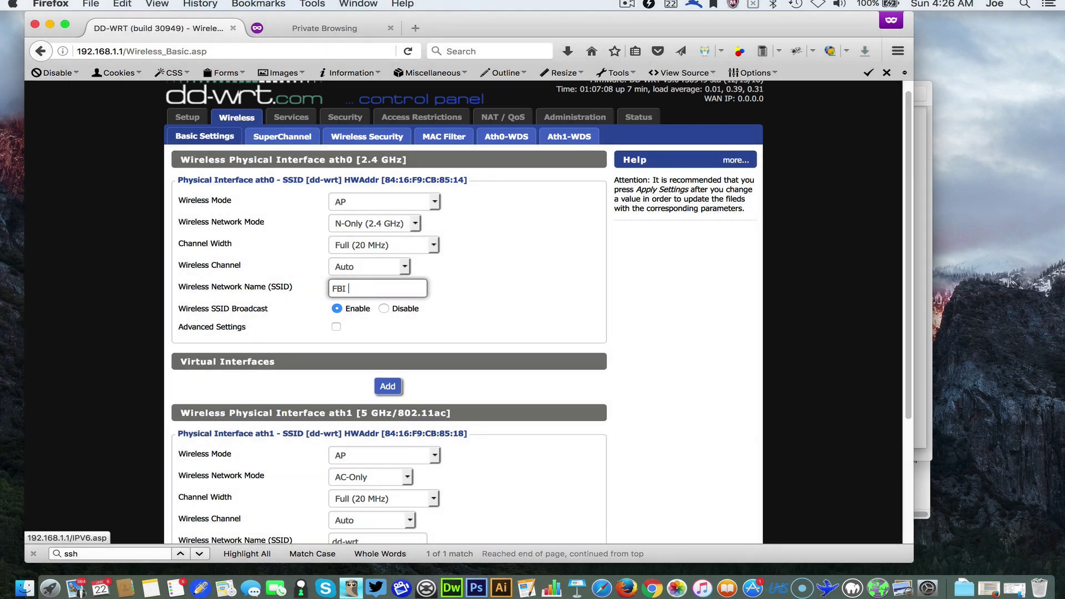
{"action": "type", "text": " SURVEILLANCE"}
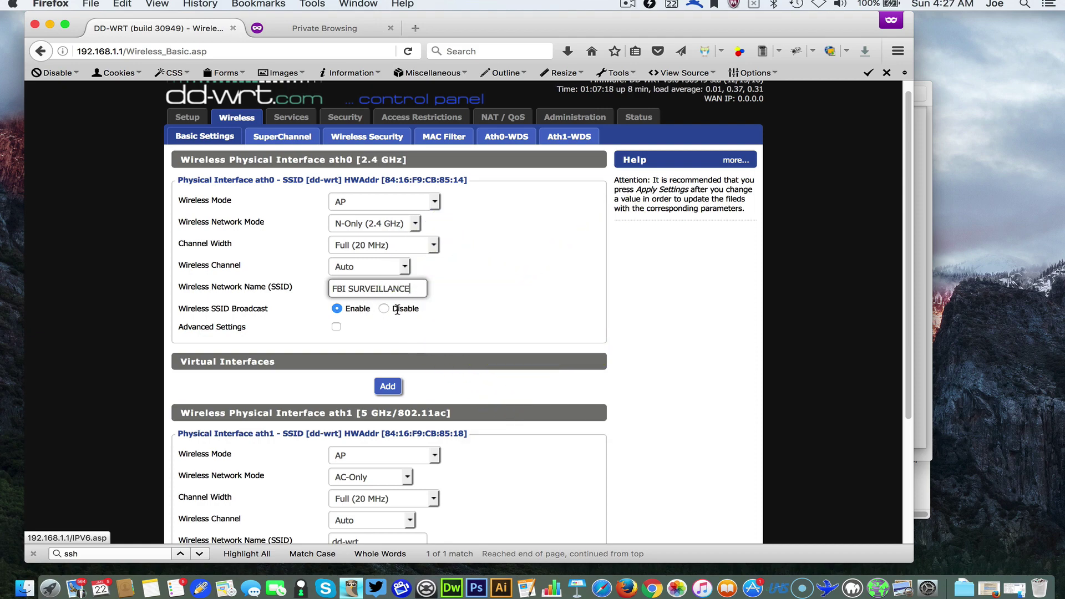
{"action": "key", "text": "Tab"}
Copy ath0's network name FBI SURVEILLANCE into the Wireless Network Name (SSID) of the 5 GHz interface ath1
{"action": "scroll", "coordinate": [399, 311], "scroll_direction": "down", "scroll_amount": 5}
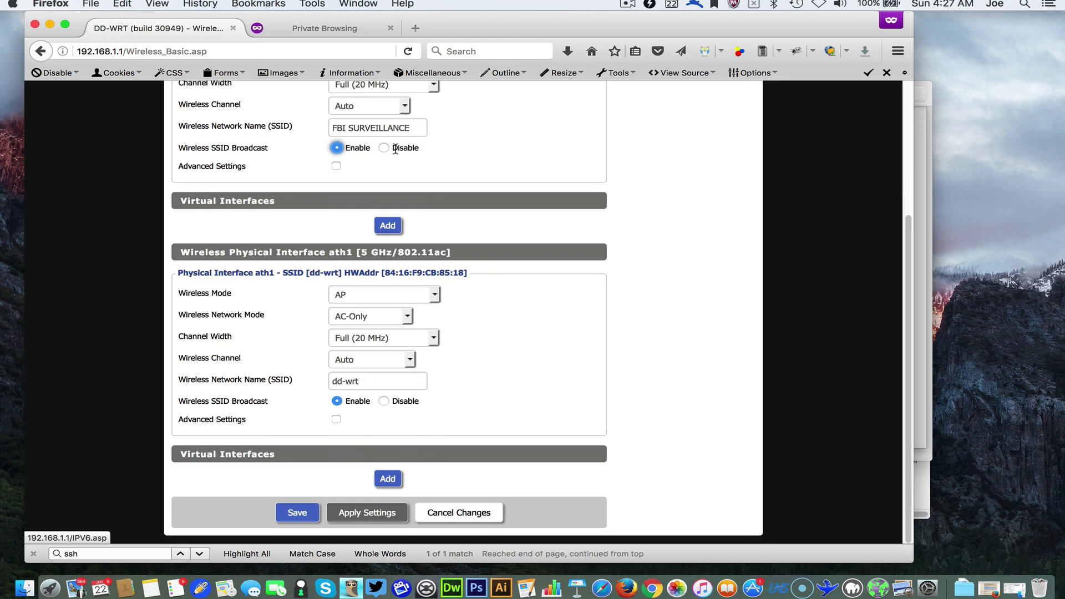
{"action": "key", "text": "shift+Tab"}
{"action": "key", "text": "super+c"}
{"action": "triple_click", "coordinate": [351, 381]}
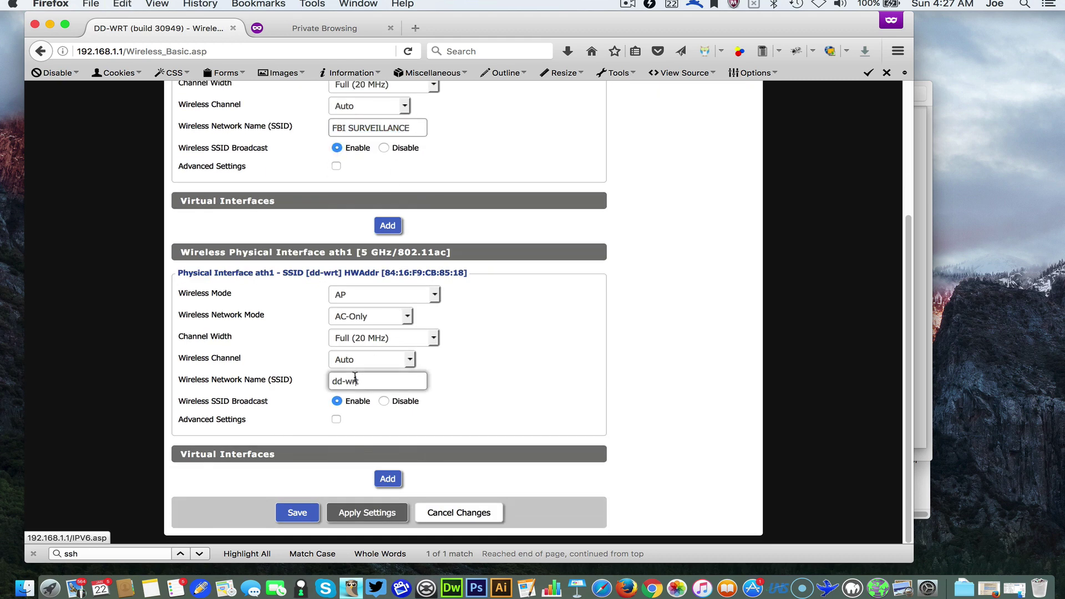
{"action": "key", "text": "super+v"}
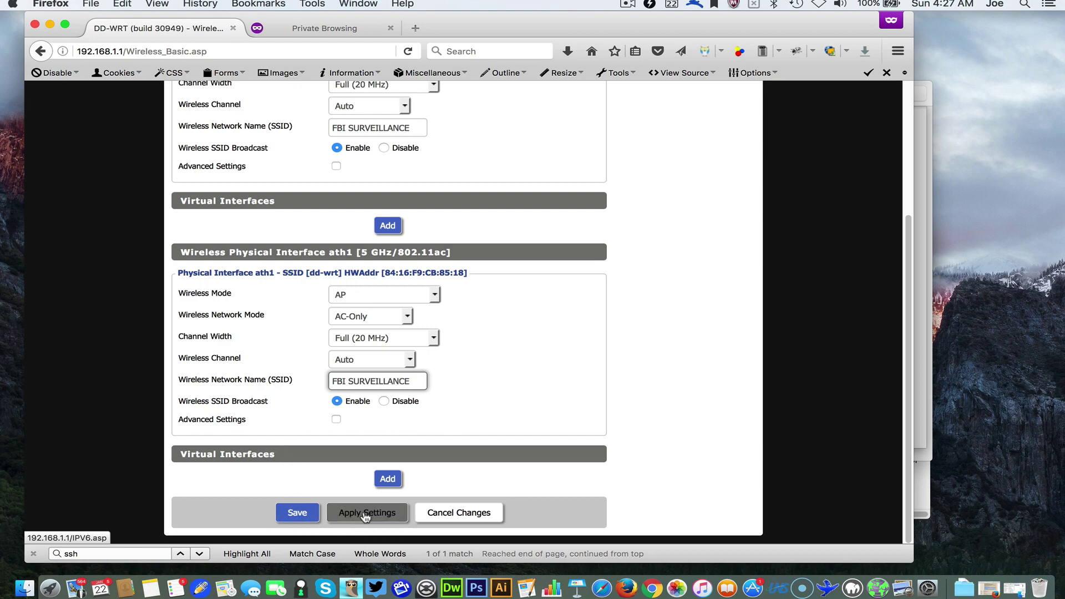
Open the wireless security settings and set the Security Mode of both ath0 and ath1 to WPA2 Personal
{"action": "scroll", "coordinate": [247, 284], "scroll_direction": "up", "scroll_amount": 5}
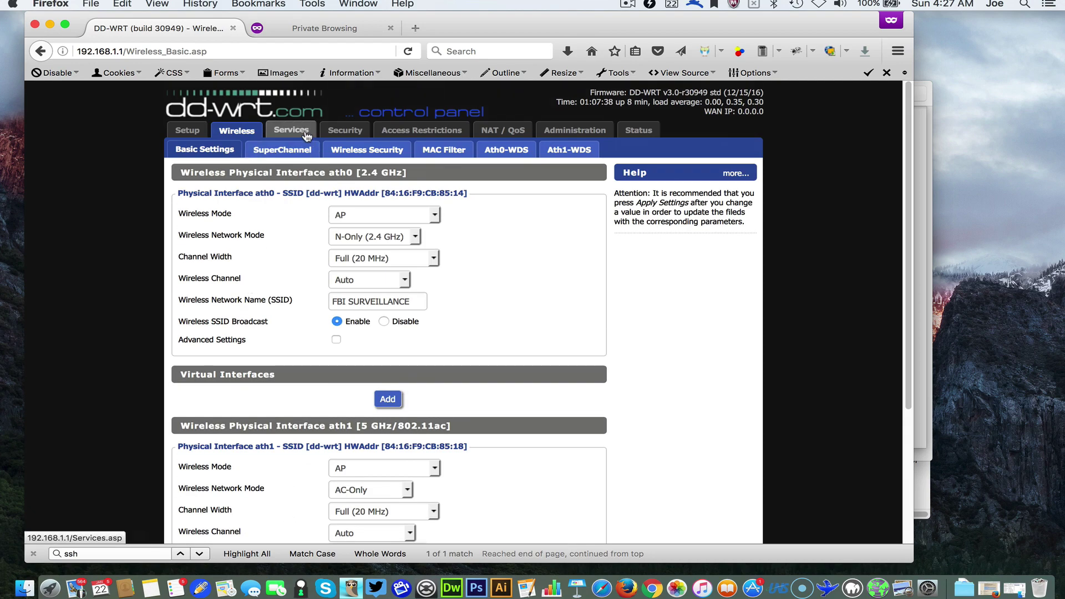
{"action": "left_click", "coordinate": [336, 134]}
{"action": "left_click", "coordinate": [242, 132]}
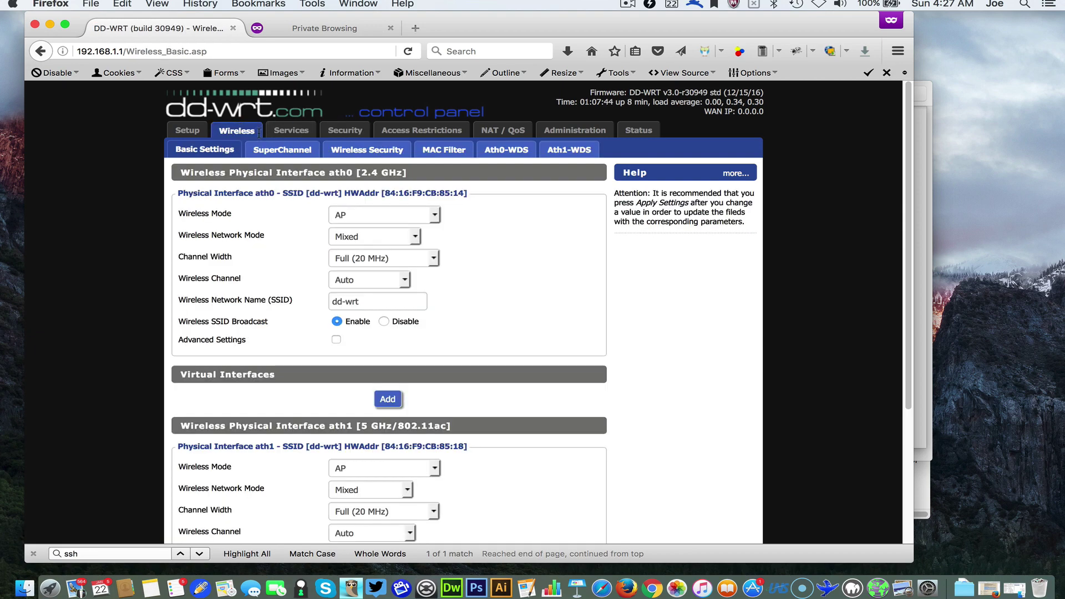
{"action": "left_click", "coordinate": [348, 150]}
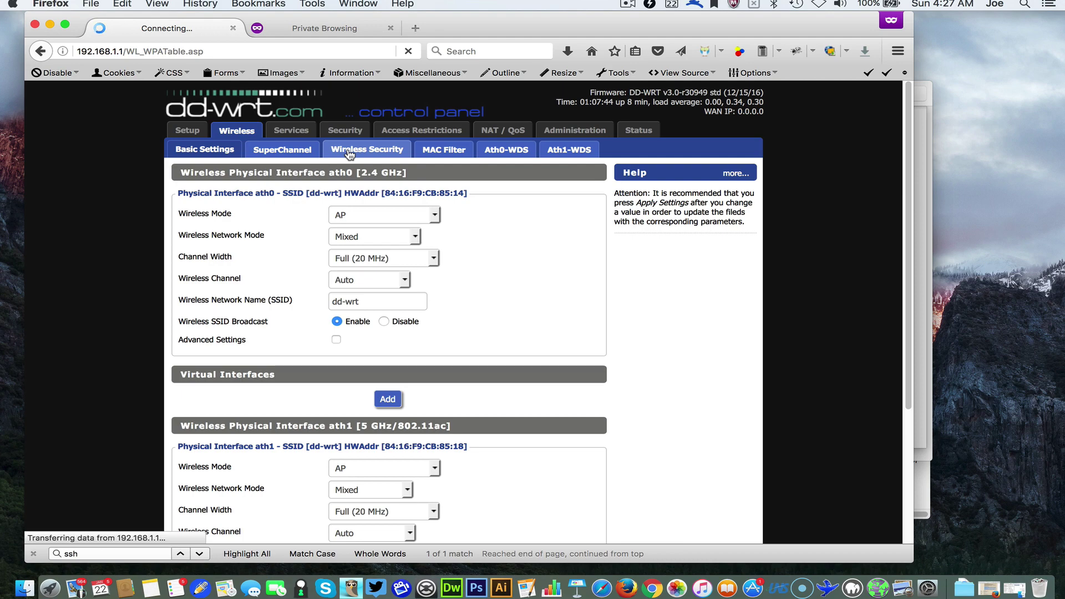
{"action": "left_click", "coordinate": [350, 223]}
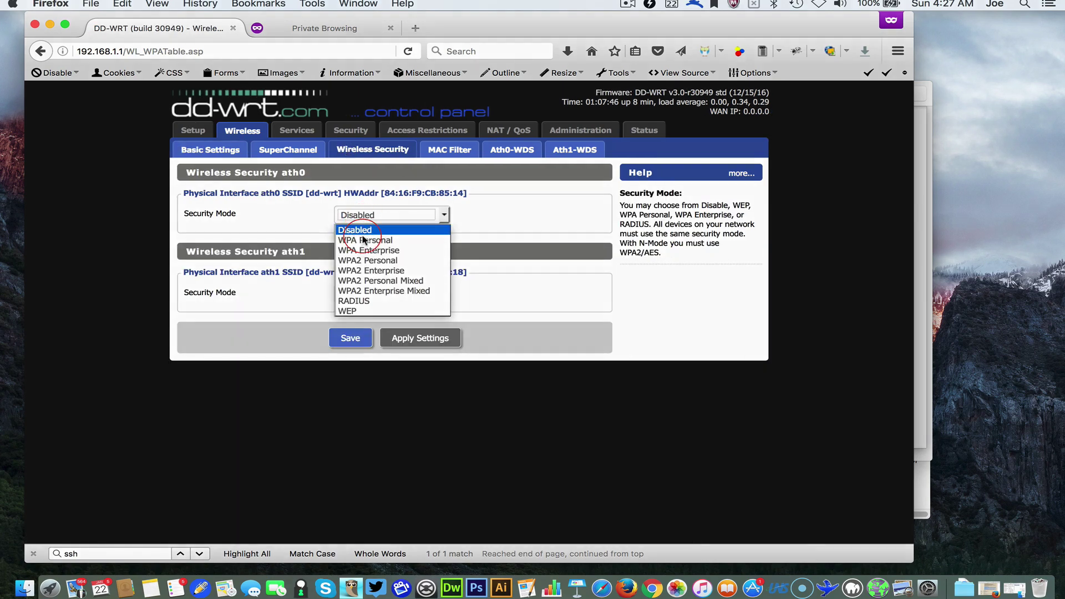
{"action": "left_click", "coordinate": [358, 260]}
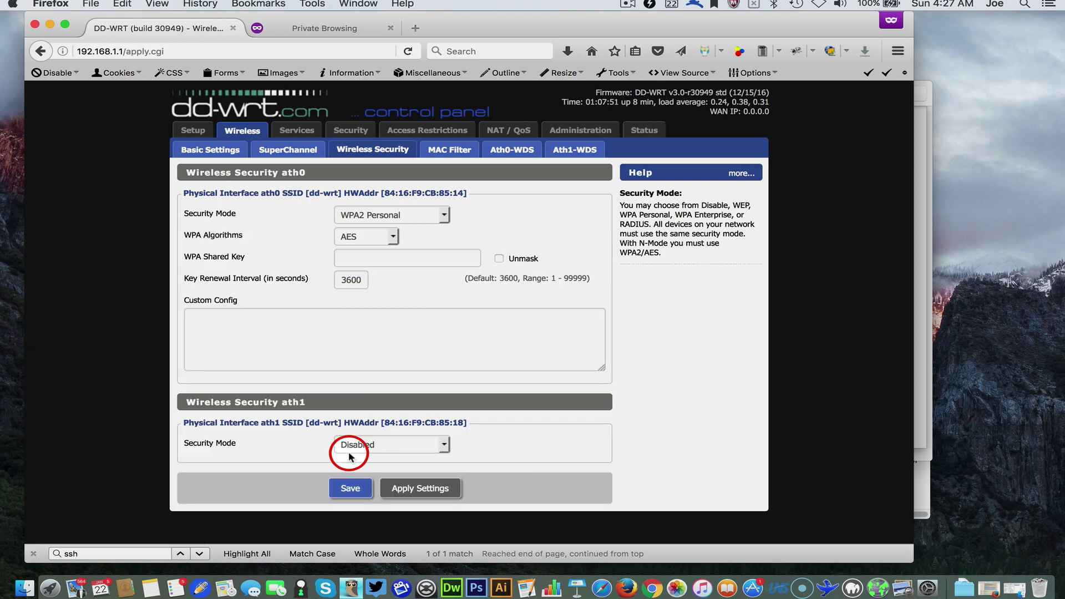
{"action": "left_click", "coordinate": [357, 445]}
{"action": "left_click", "coordinate": [360, 492]}
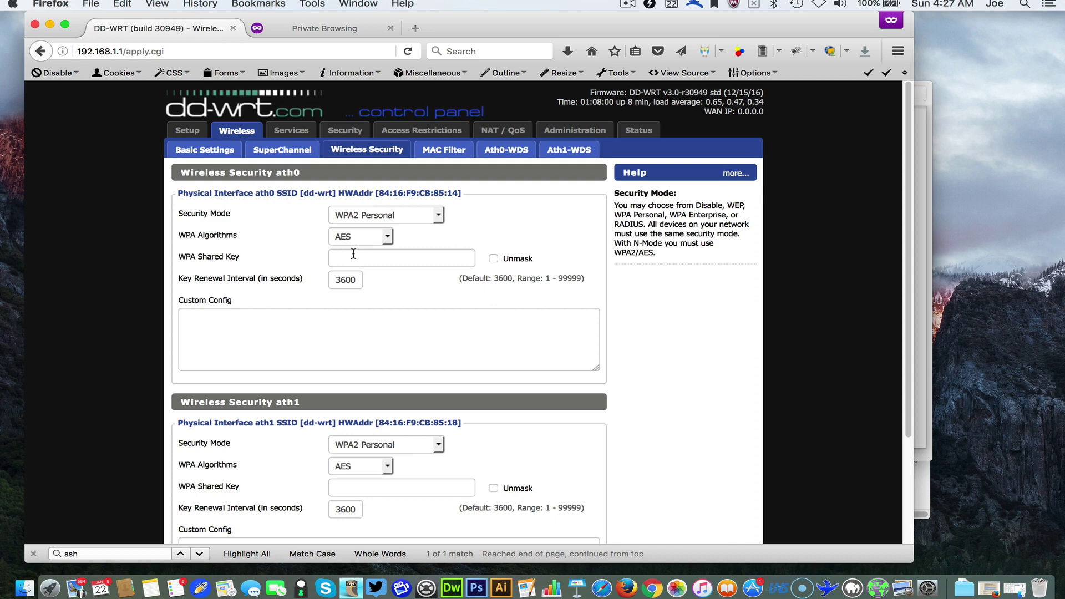
Try to apply the wireless security settings with the WPA Shared Key fields left empty
{"action": "left_click", "coordinate": [354, 254]}
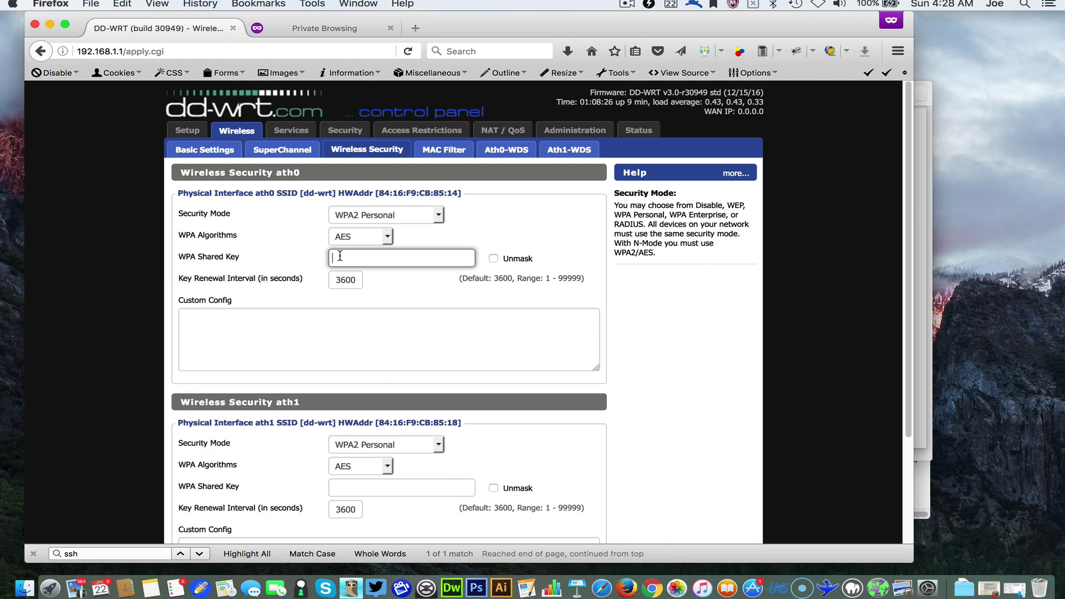
{"action": "scroll", "coordinate": [342, 272], "scroll_direction": "down", "scroll_amount": 5}
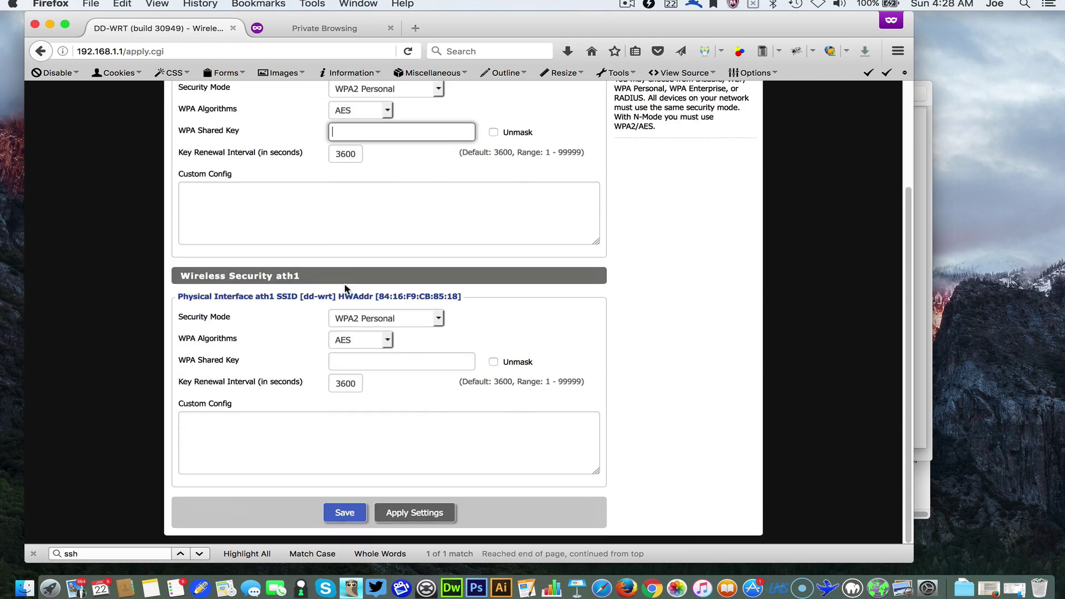
{"action": "left_click", "coordinate": [405, 511]}
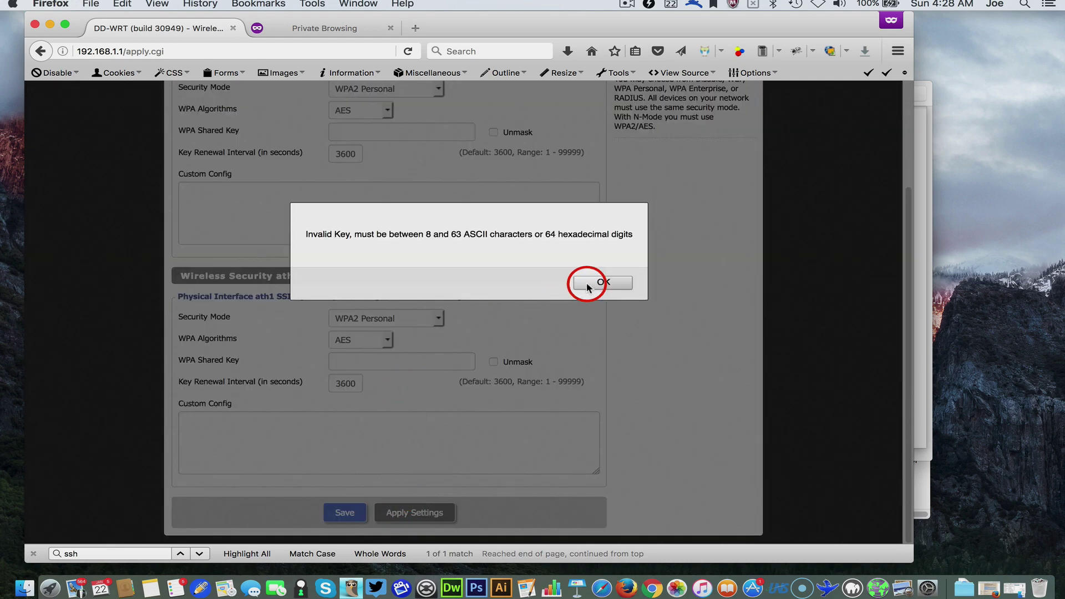
{"action": "left_click", "coordinate": [588, 284]}
{"action": "scroll", "coordinate": [585, 288], "scroll_direction": "up", "scroll_amount": 3}
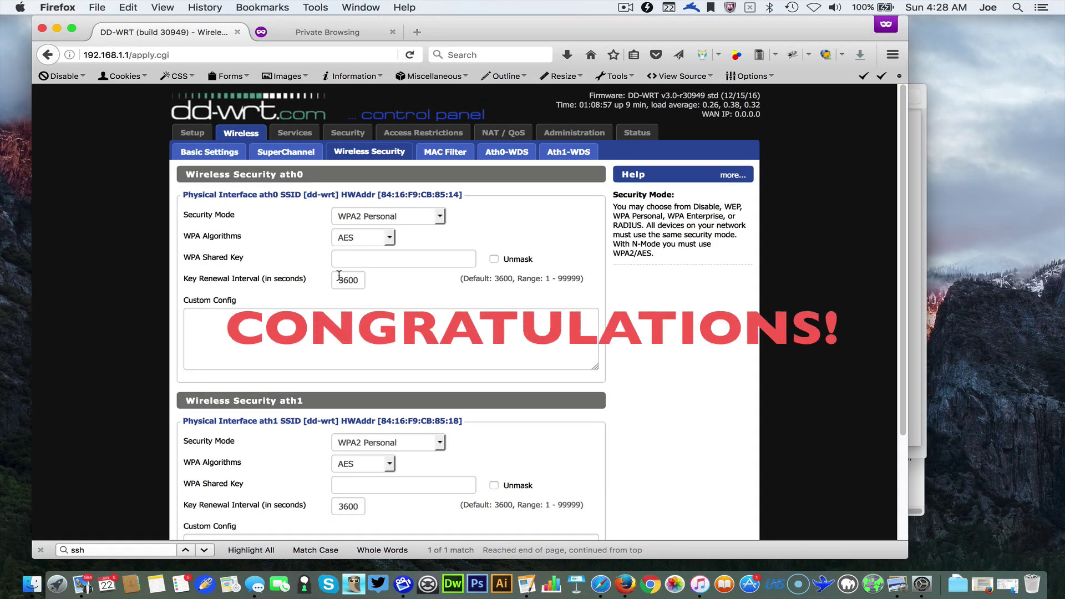
{"action": "scroll", "coordinate": [339, 276], "scroll_direction": "down", "scroll_amount": 5}
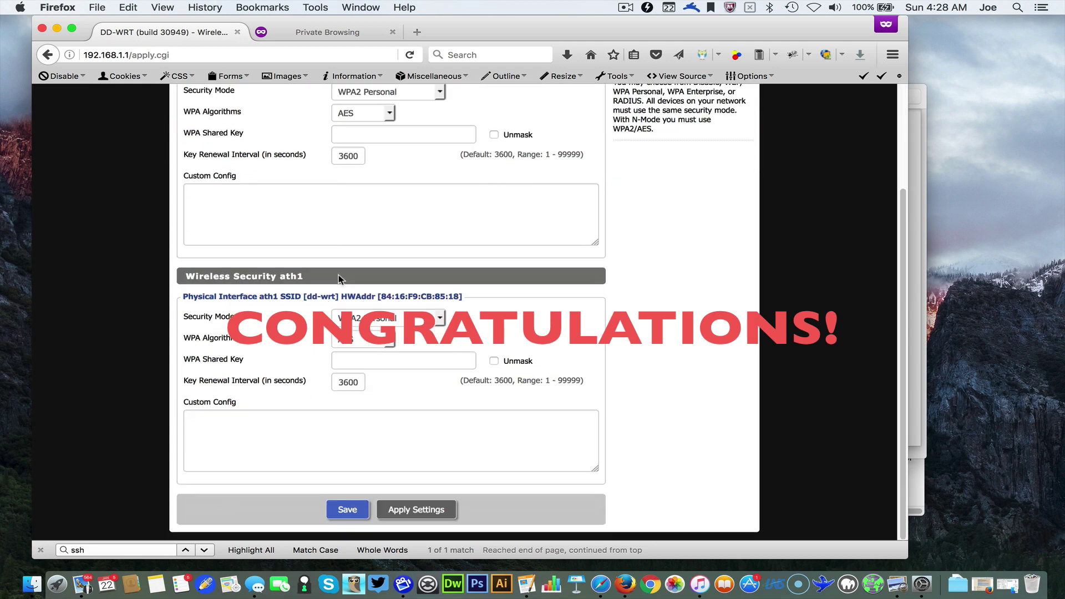
{"action": "scroll", "coordinate": [336, 285], "scroll_direction": "up", "scroll_amount": 10}
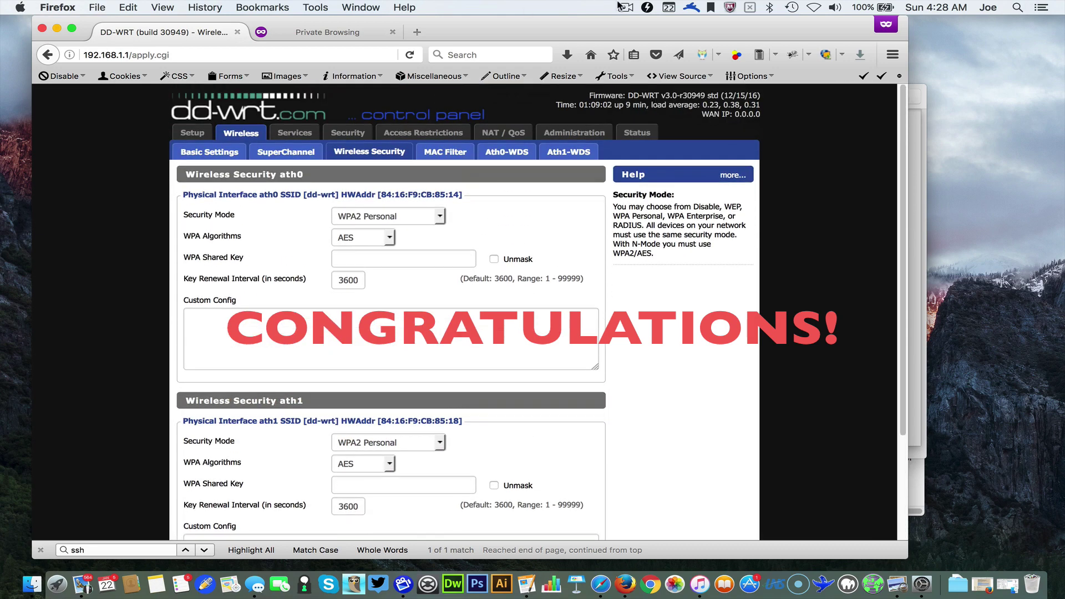